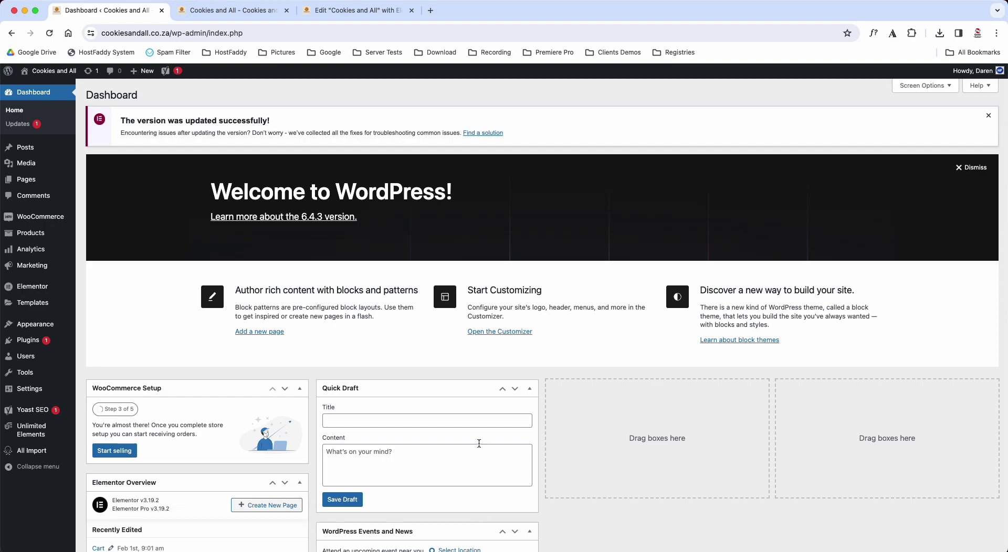
Open the All Pages list and point out the Front Page, Elementor and Shop Page labels.
drag(87, 94, 142, 97)
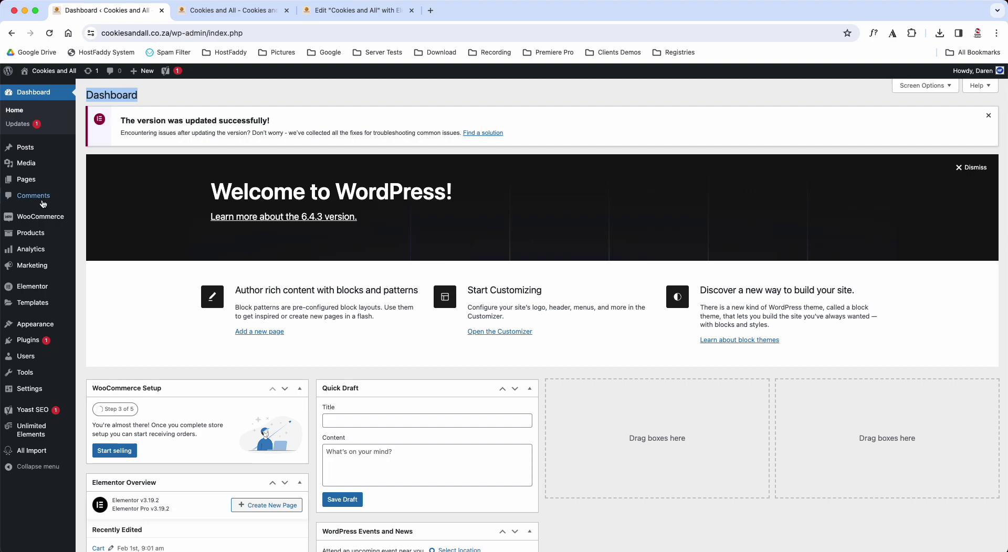
mouse_move(17, 182)
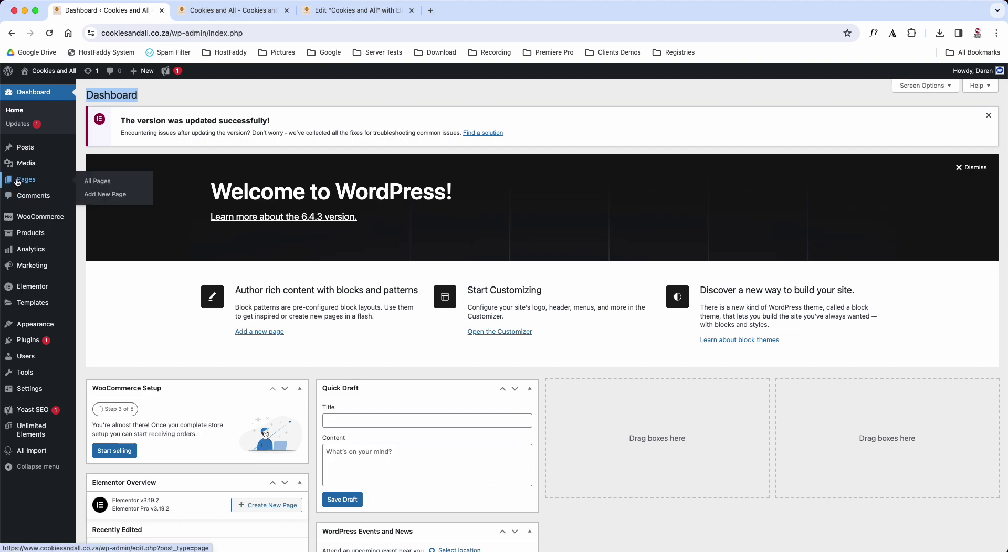
click(100, 186)
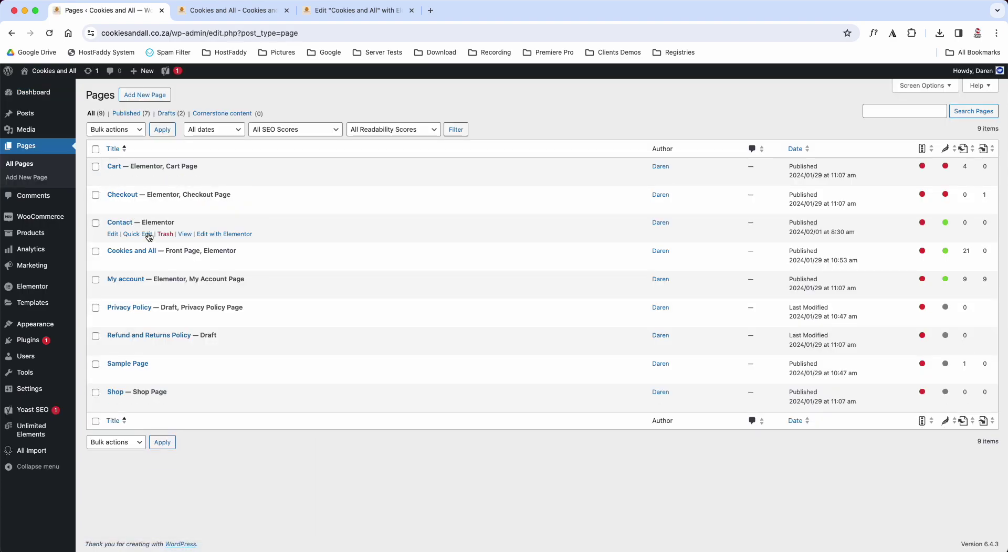
click(166, 250)
drag(167, 250, 202, 248)
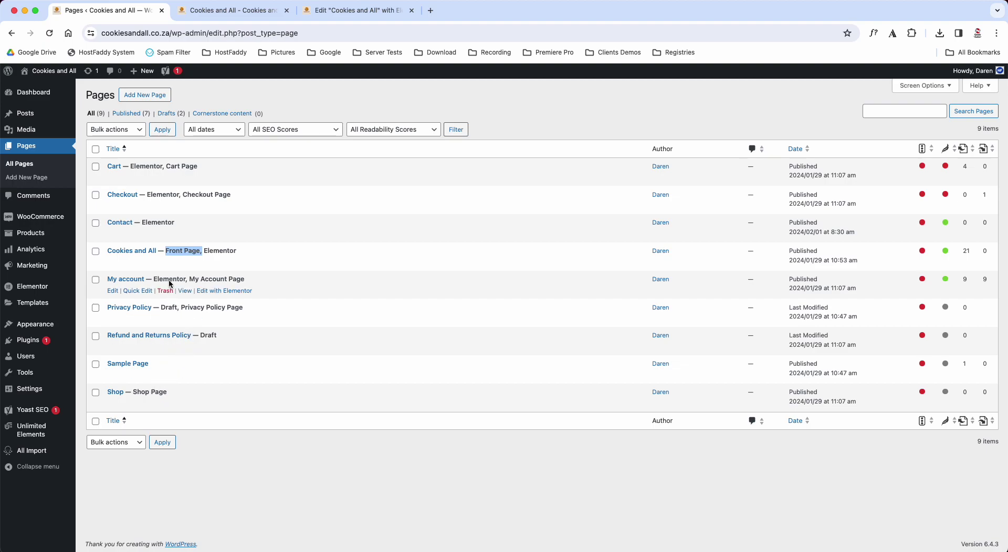
drag(147, 195, 178, 194)
drag(130, 166, 156, 166)
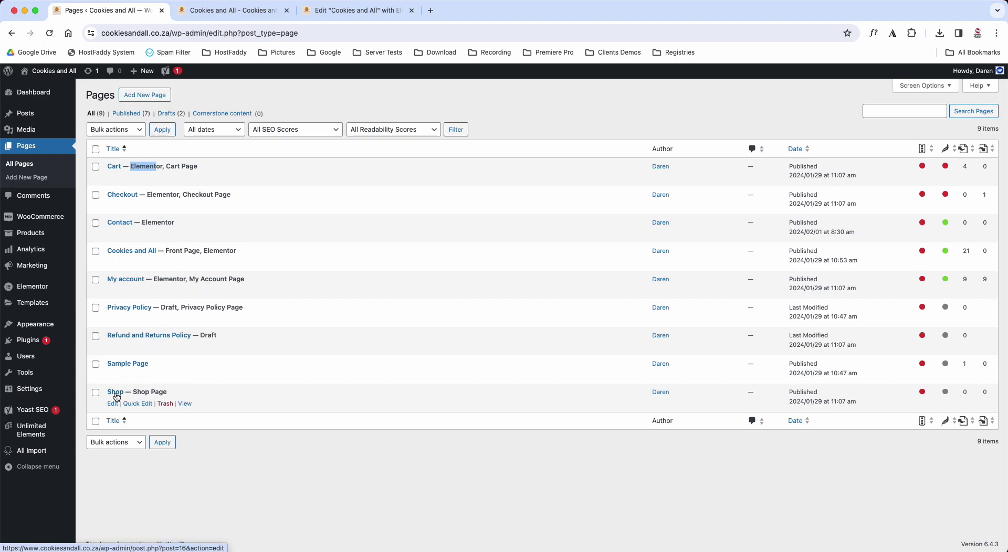
drag(134, 391, 169, 394)
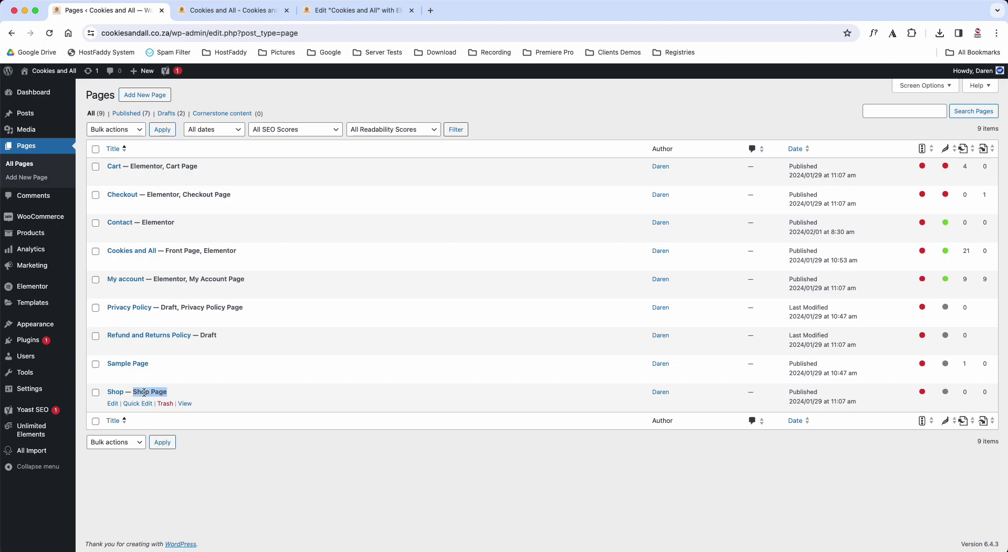
Open the edit screen of the Cookies and All front page.
mouse_move(33, 303)
drag(108, 392, 135, 391)
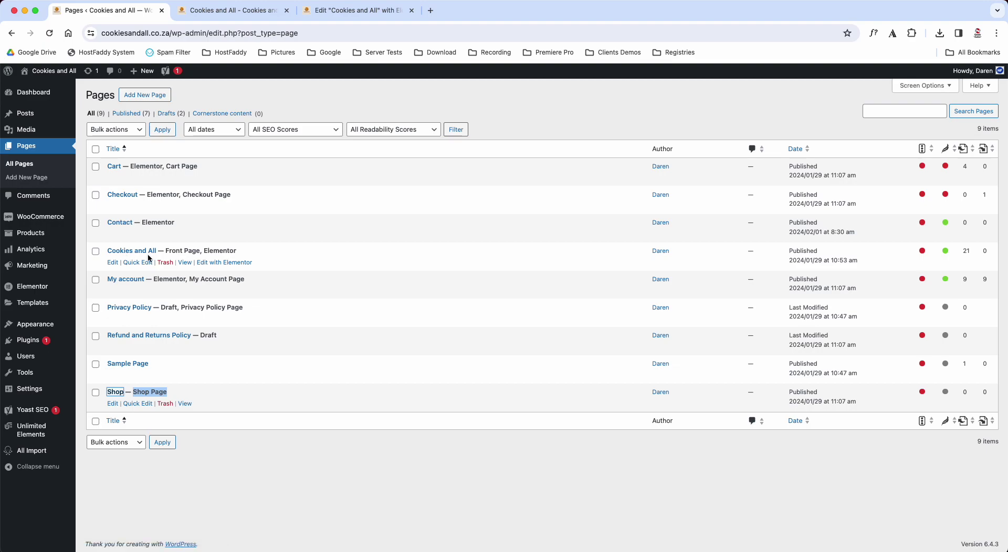
drag(166, 251, 196, 252)
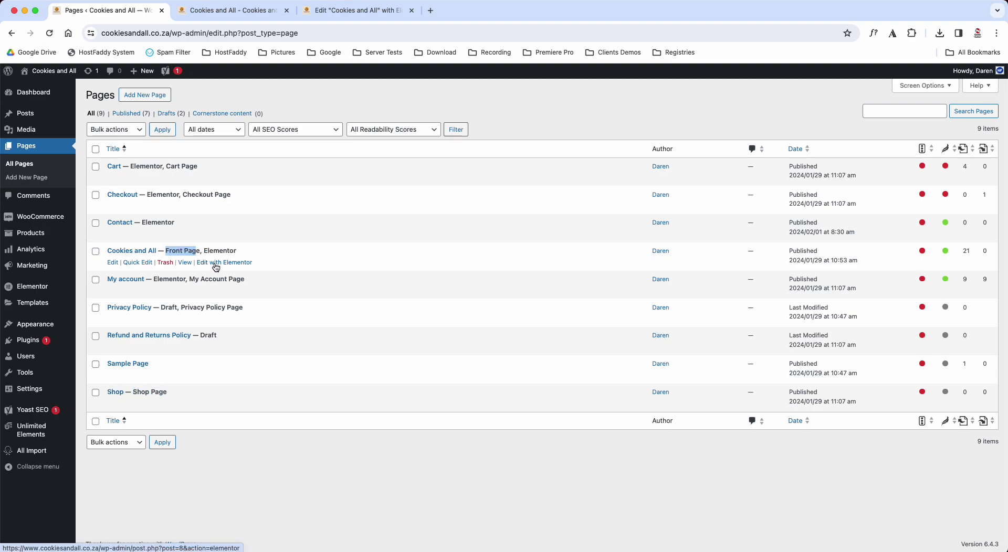
right_click(216, 267)
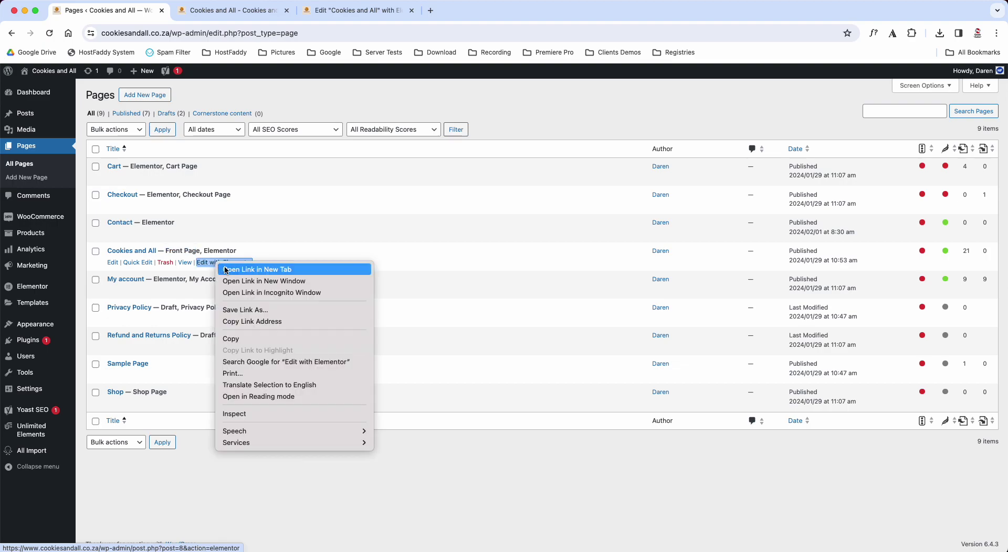
click(90, 281)
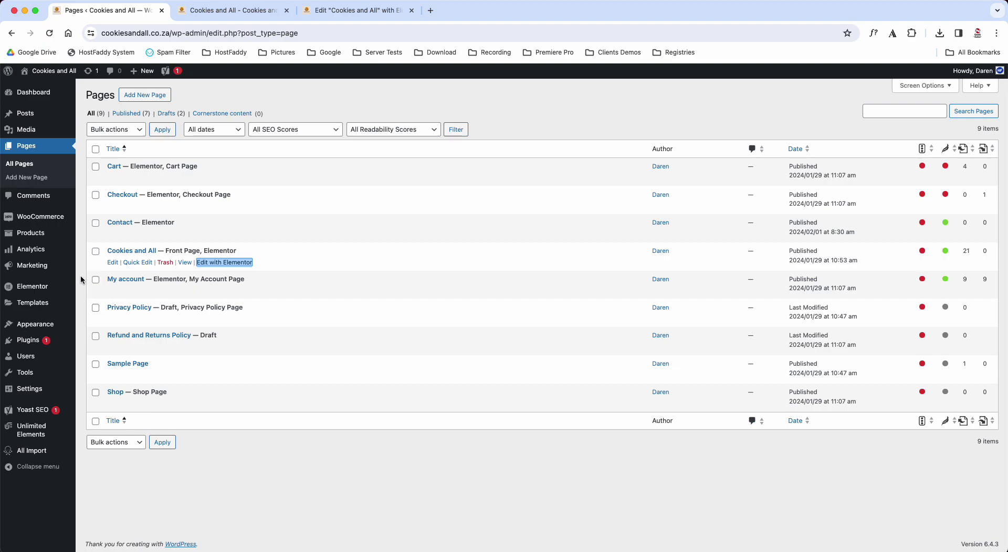
click(112, 262)
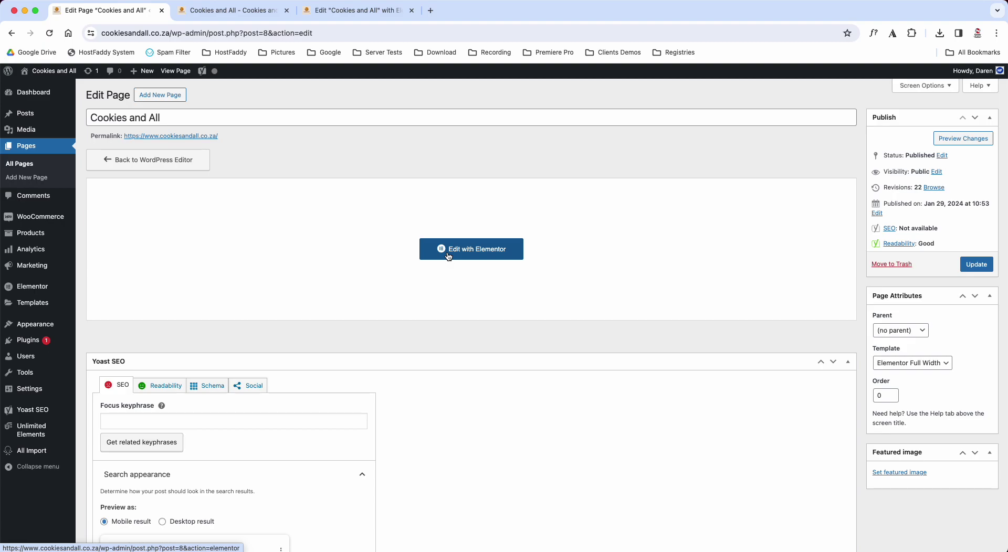
Launch Elementor for the homepage and move its editor tab beside the Pages tab.
click(448, 256)
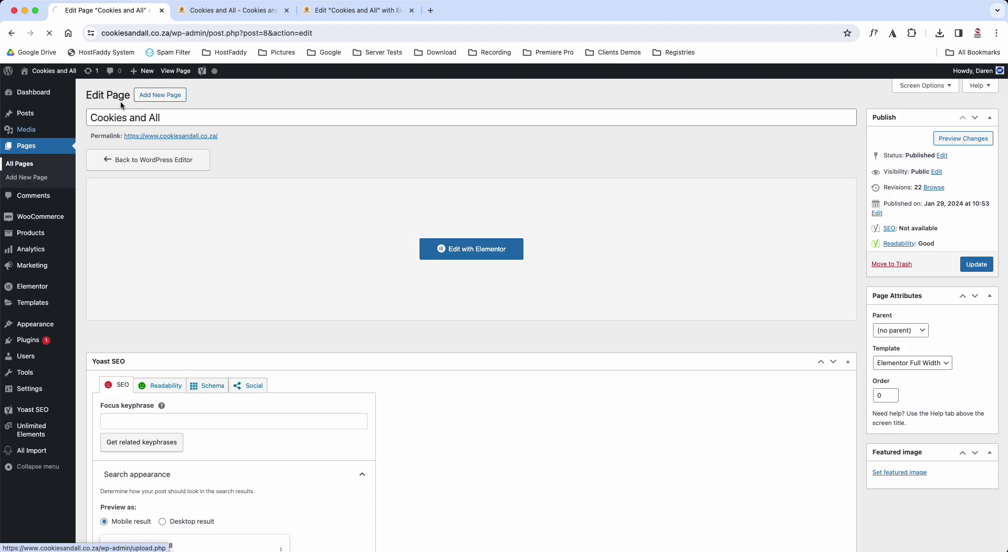
click(371, 11)
drag(384, 10, 262, 10)
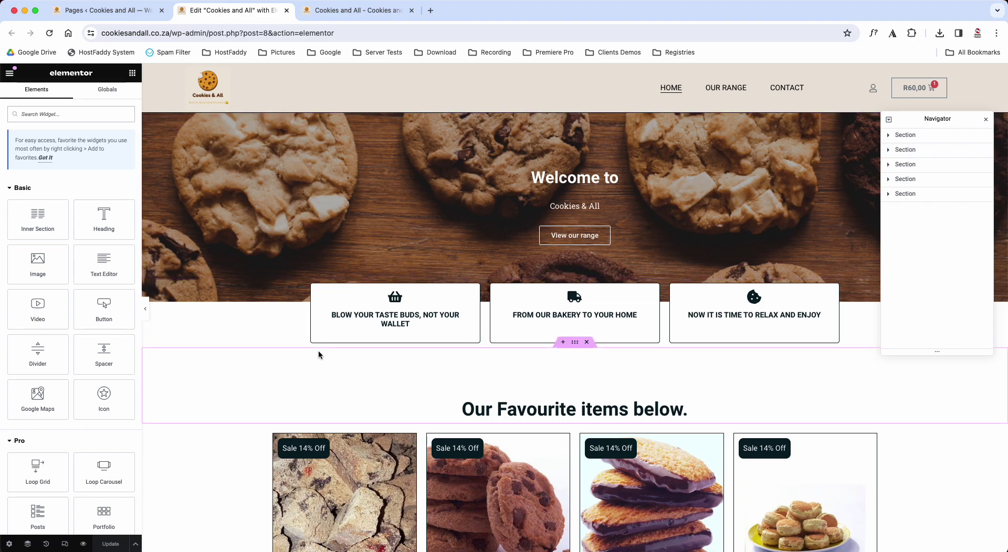
drag(906, 120, 903, 140)
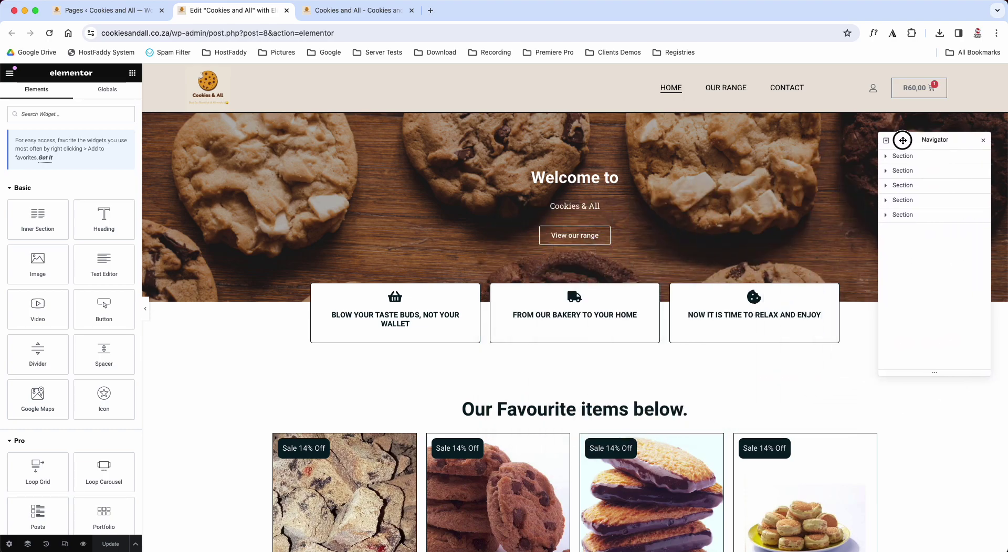
click(903, 156)
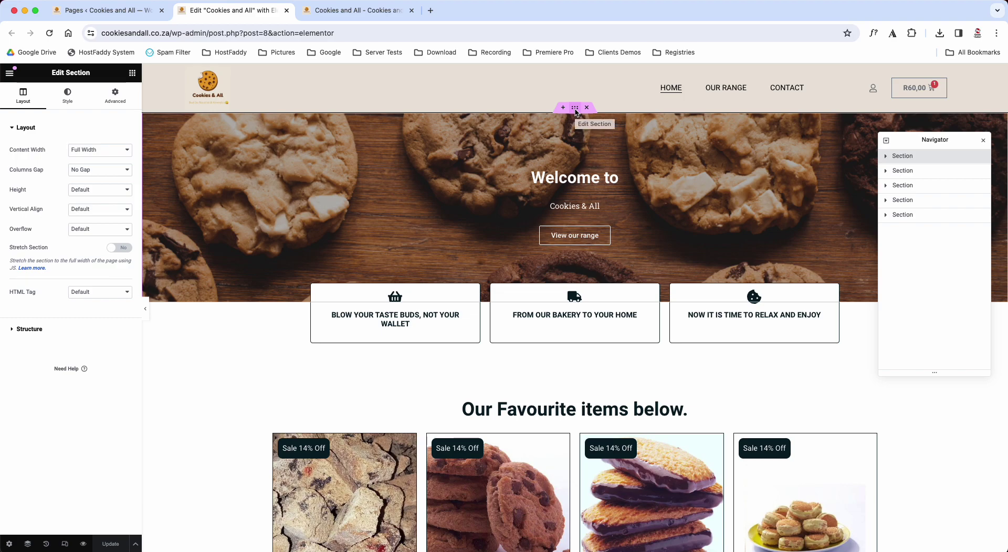
click(905, 173)
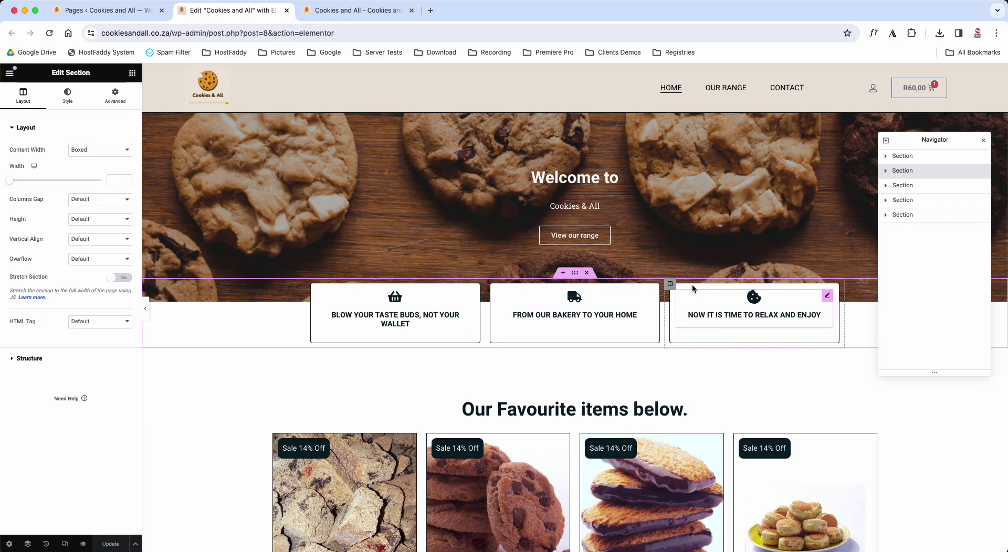
click(902, 157)
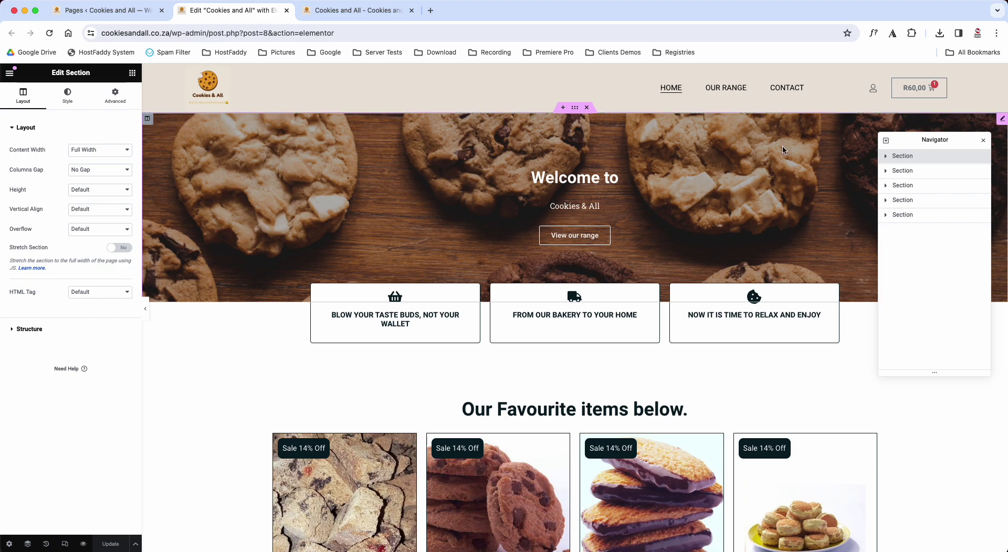
click(911, 187)
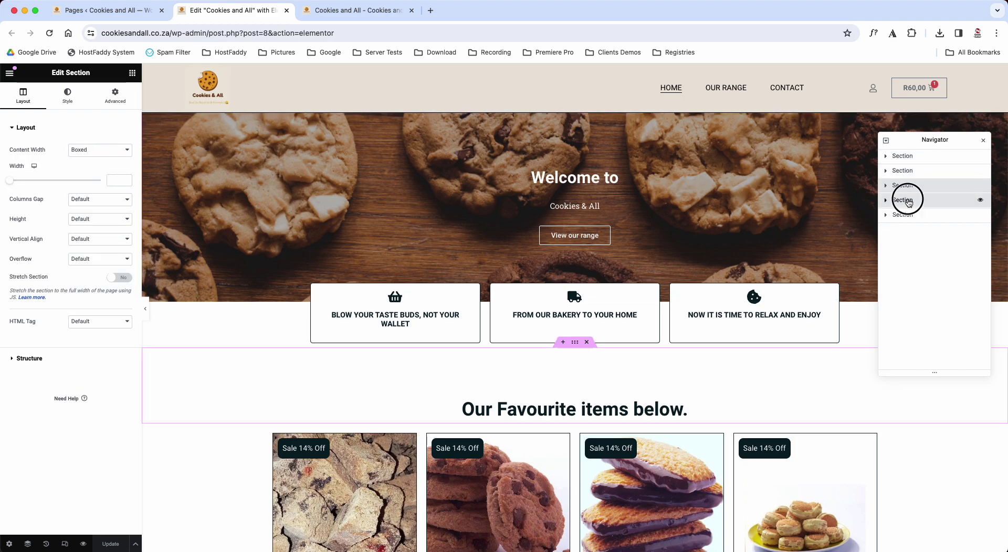
click(909, 201)
click(908, 216)
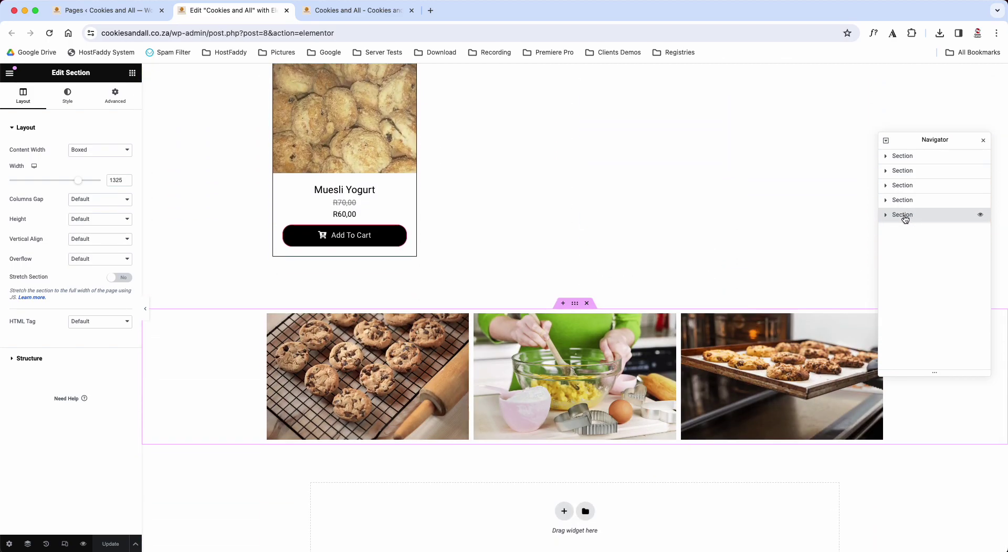
click(907, 202)
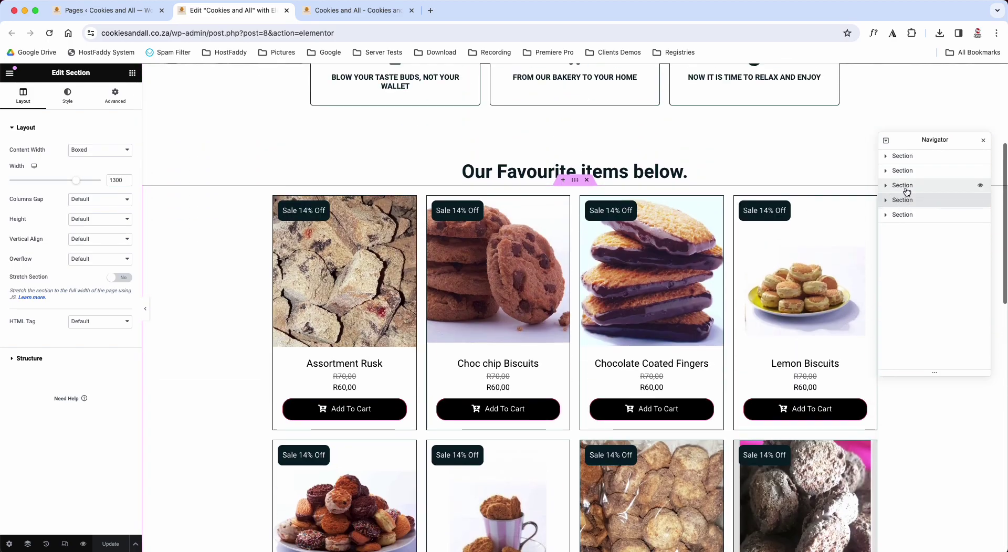
click(907, 187)
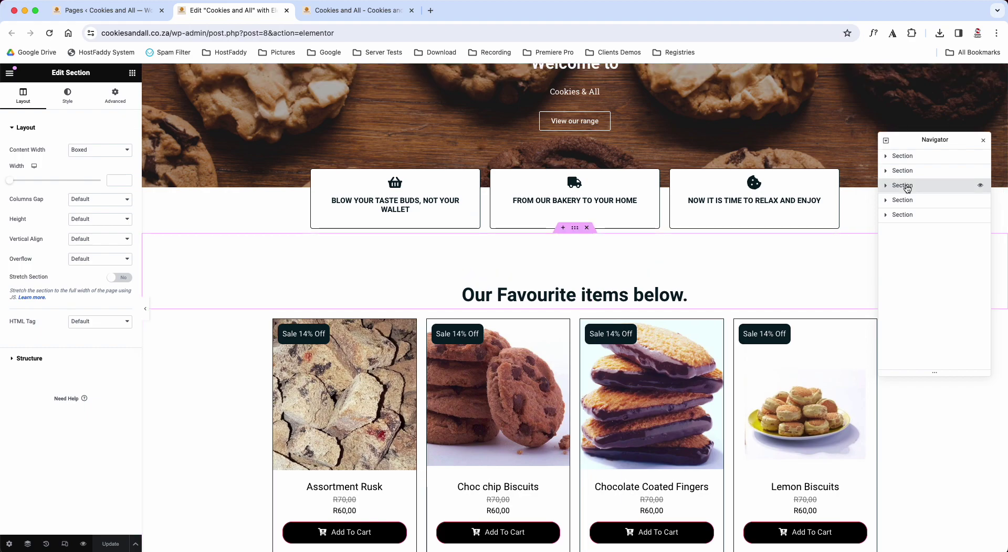
click(904, 158)
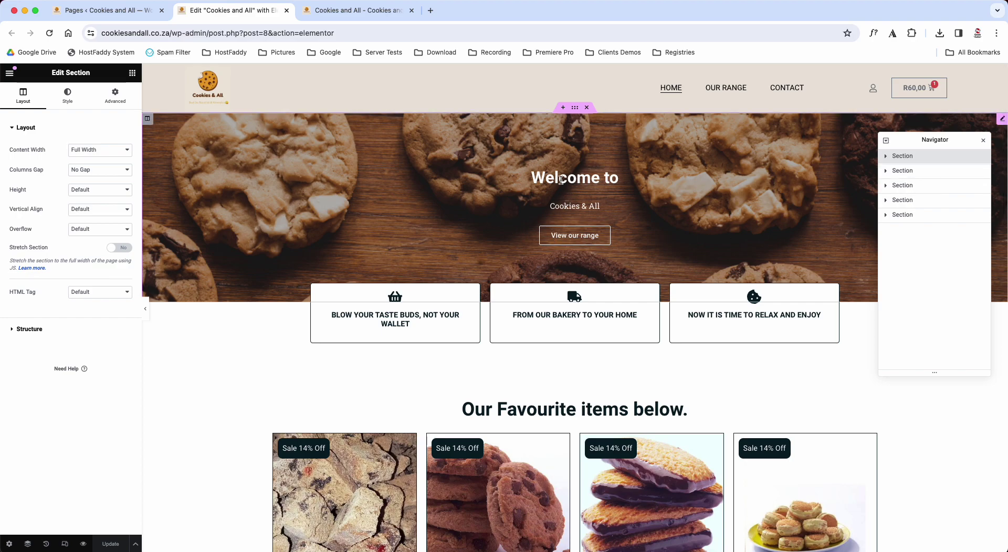
Select the hero slider and open the Welcome to slide's content fields.
click(556, 176)
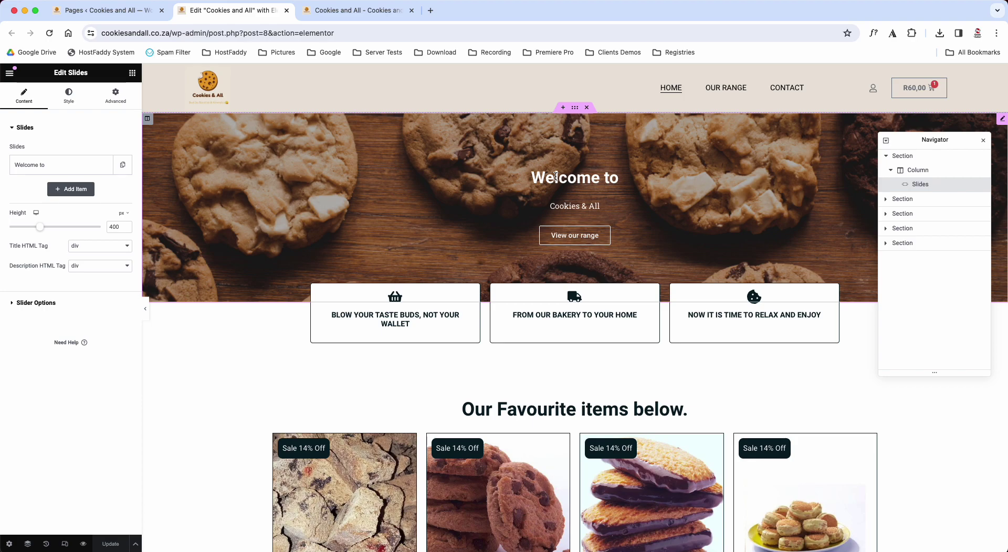
drag(58, 72, 89, 75)
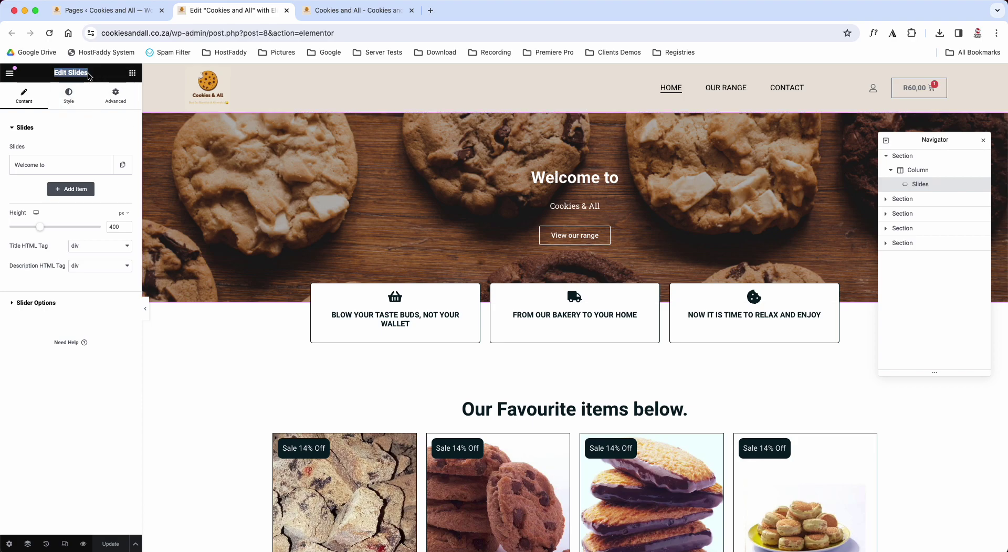
click(27, 170)
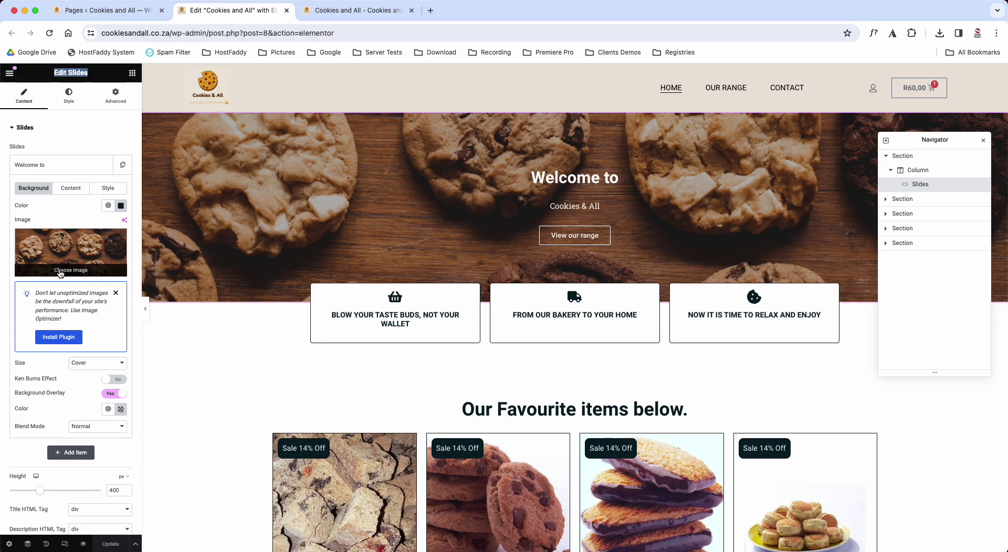
click(70, 191)
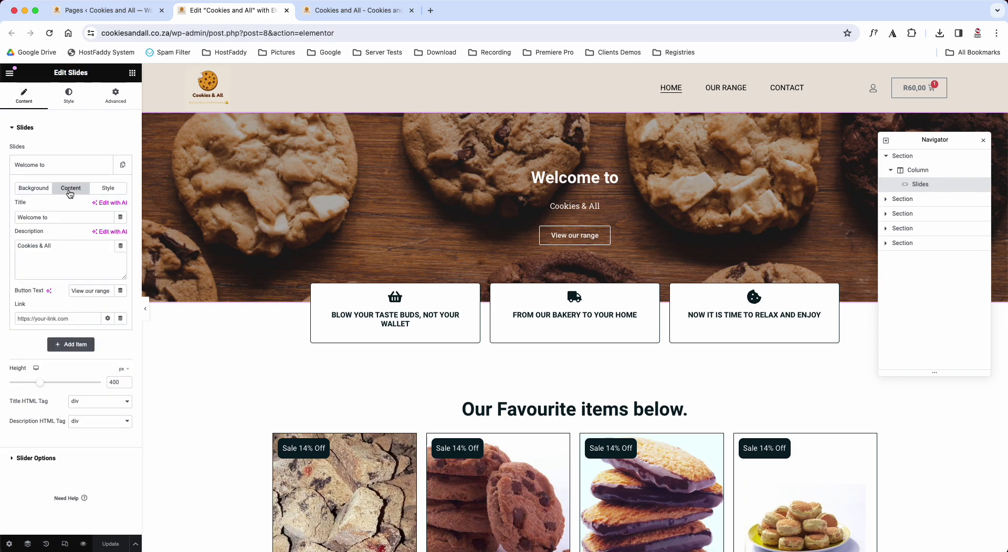
Add 'our website titled' to the slide title, then remove it, leaving 'Welcome to'.
click(67, 220)
text(our we)
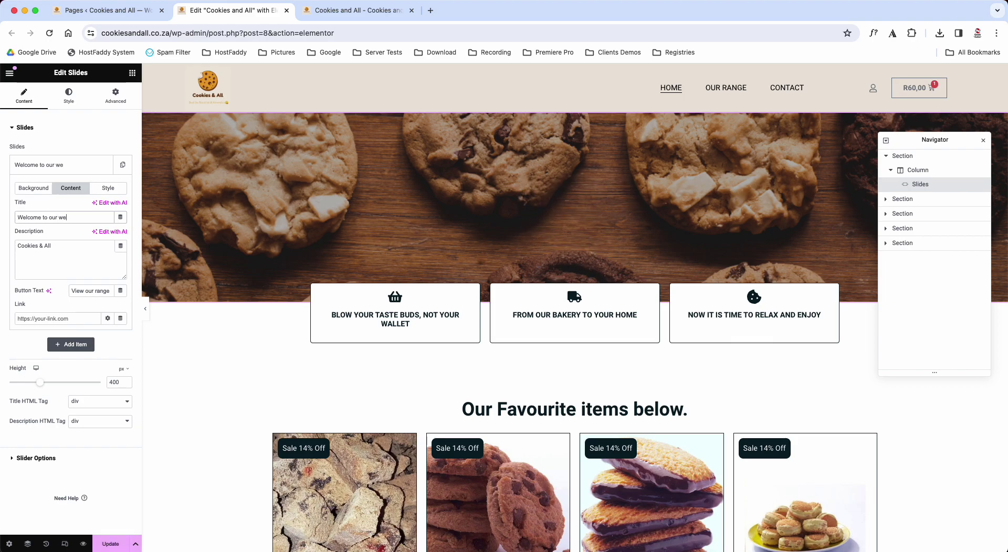
text(bsite titles)
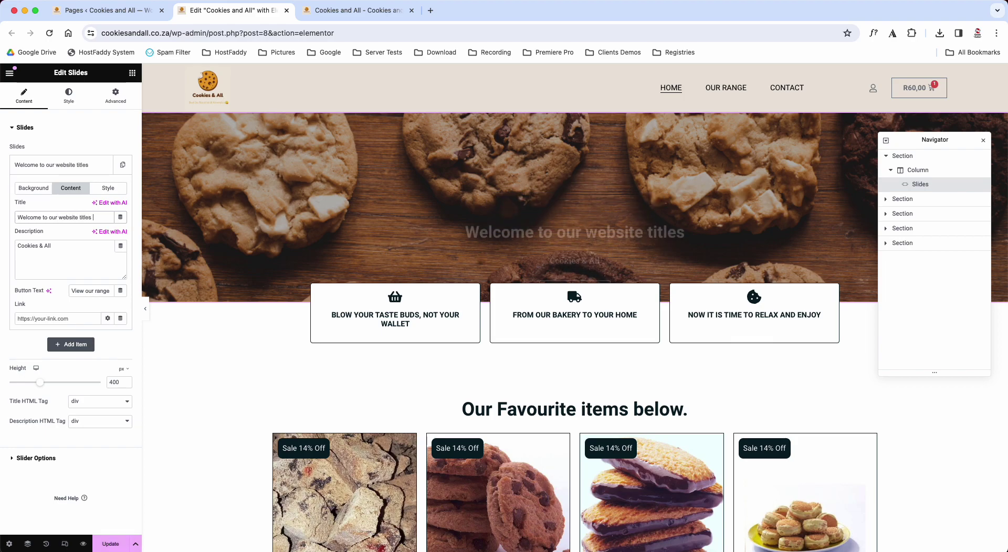
key(BackSpace)
text(d)
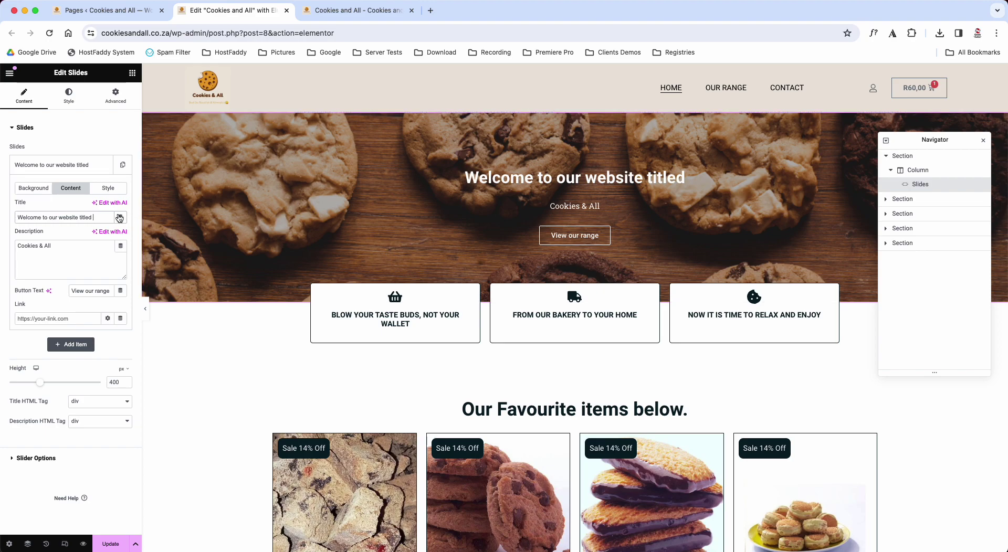
drag(78, 218, 92, 218)
key(BackSpace)
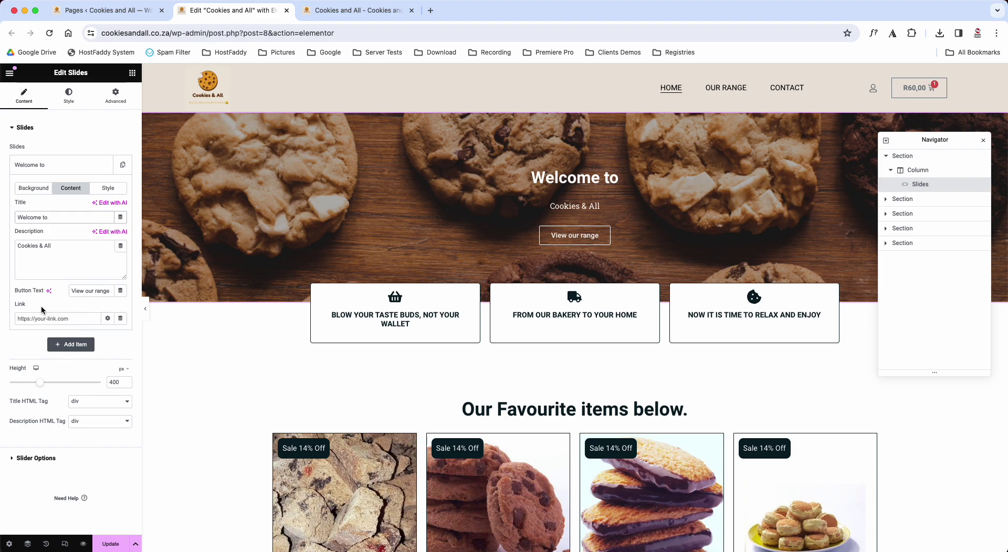
Set the slide's button text to 'Shop now' and link the slide to /shop.
triple_click(86, 291)
text(H)
key(BackSpace)
text(Shop now)
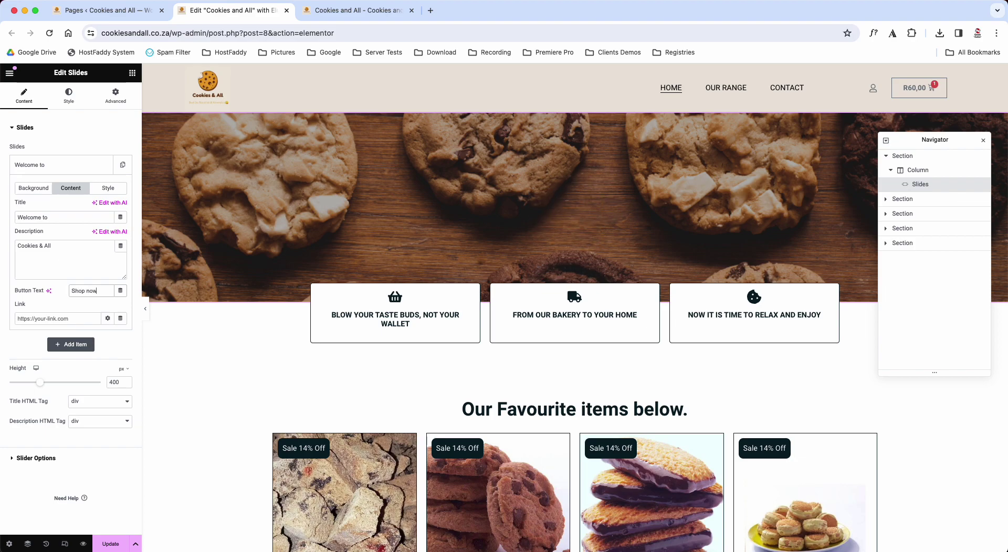
click(48, 319)
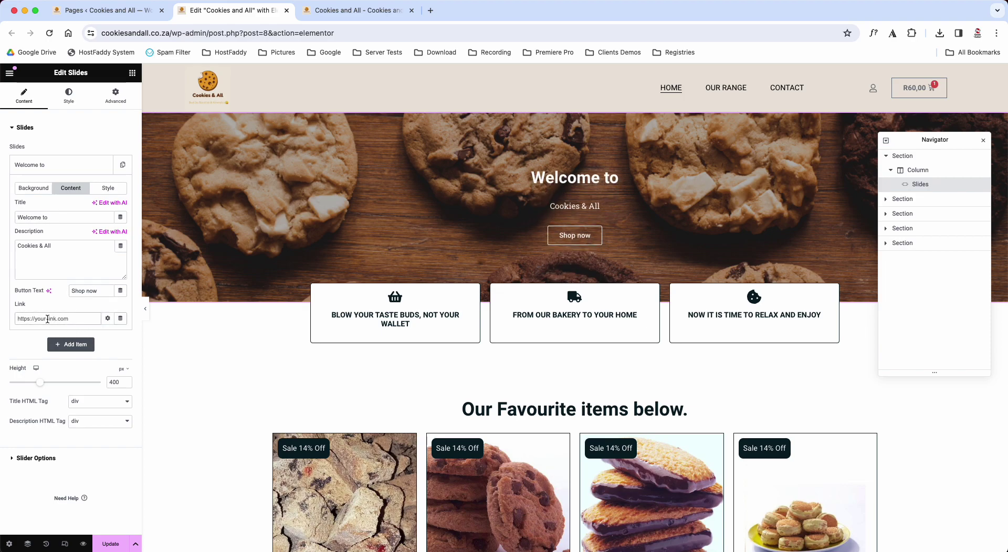
text(/shop)
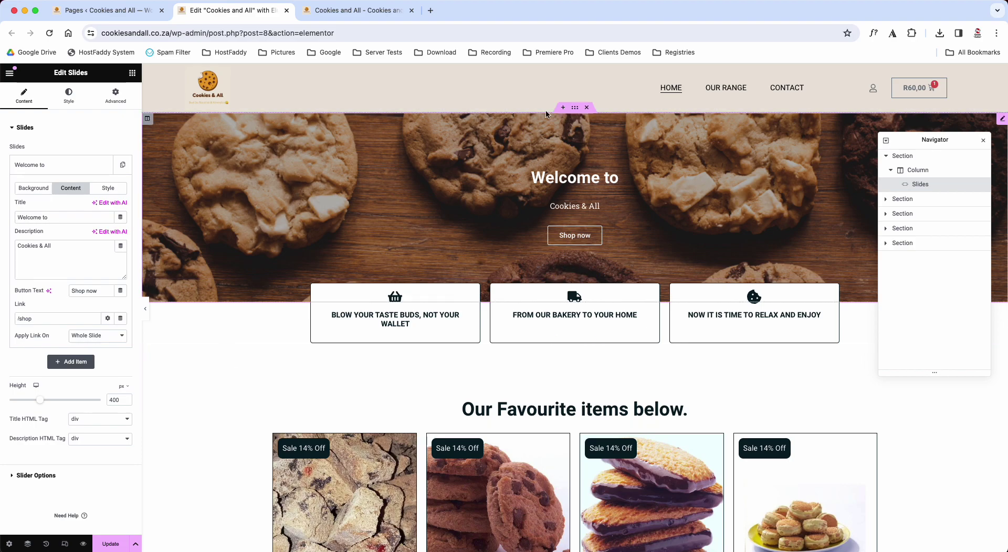
Replace the first feature box's basket icon with the shopping cart icon.
click(885, 157)
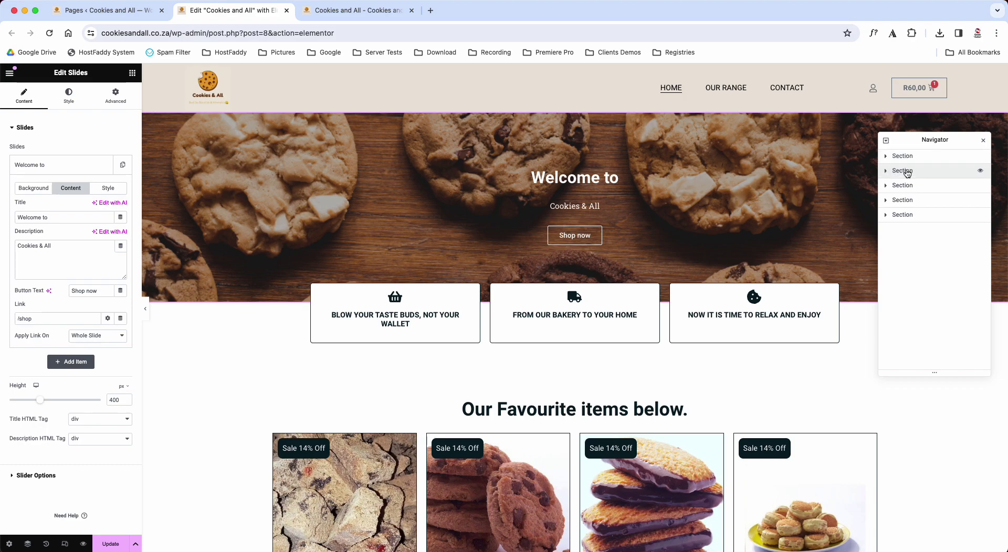
click(904, 170)
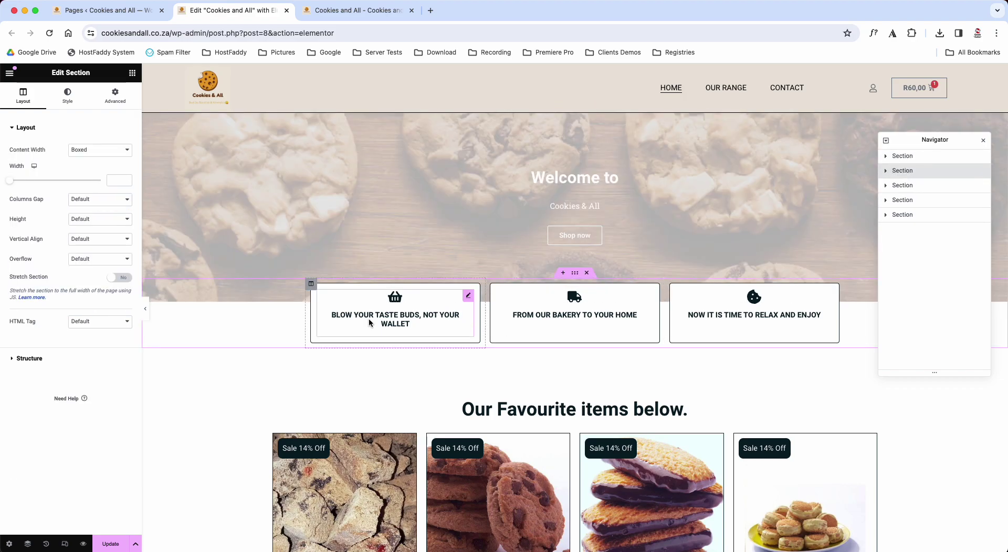
click(392, 310)
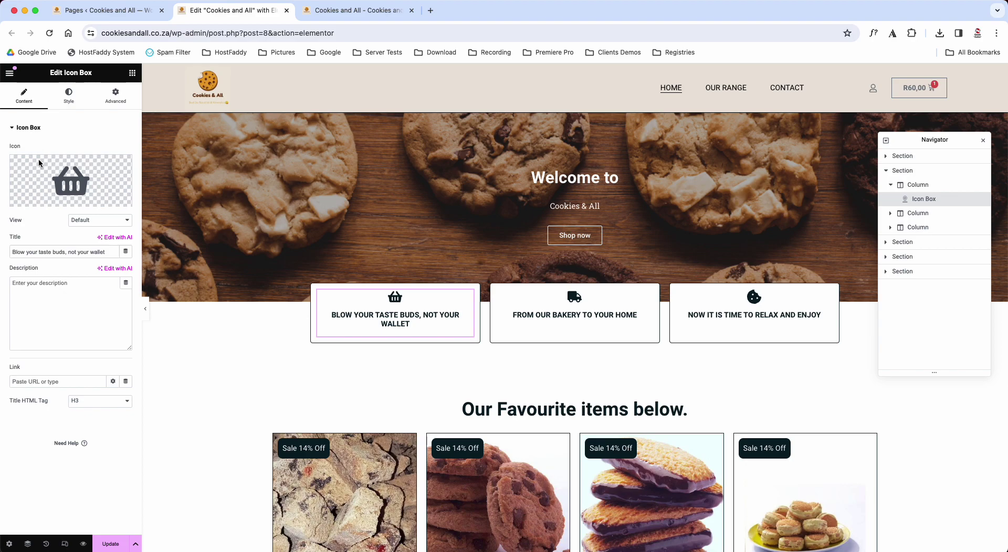
click(64, 180)
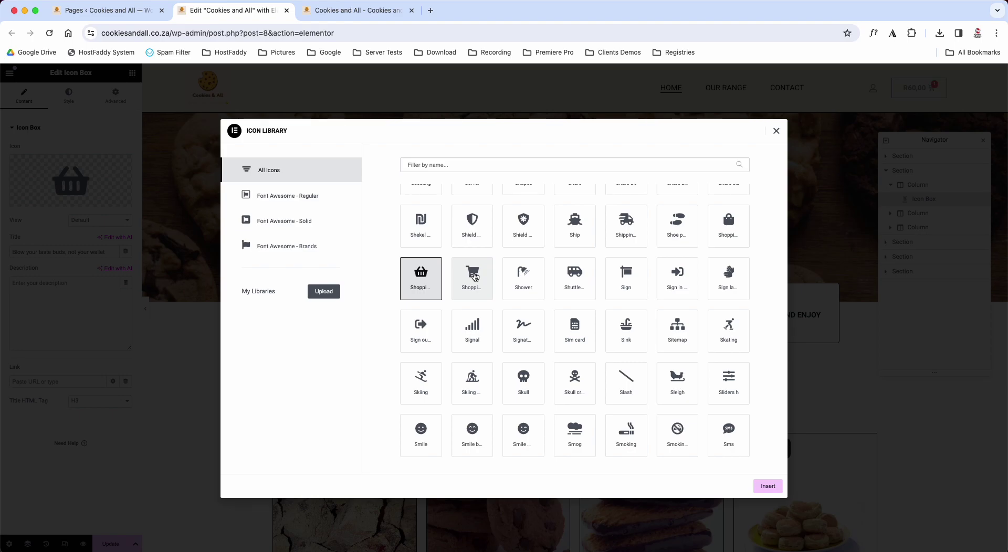
click(474, 276)
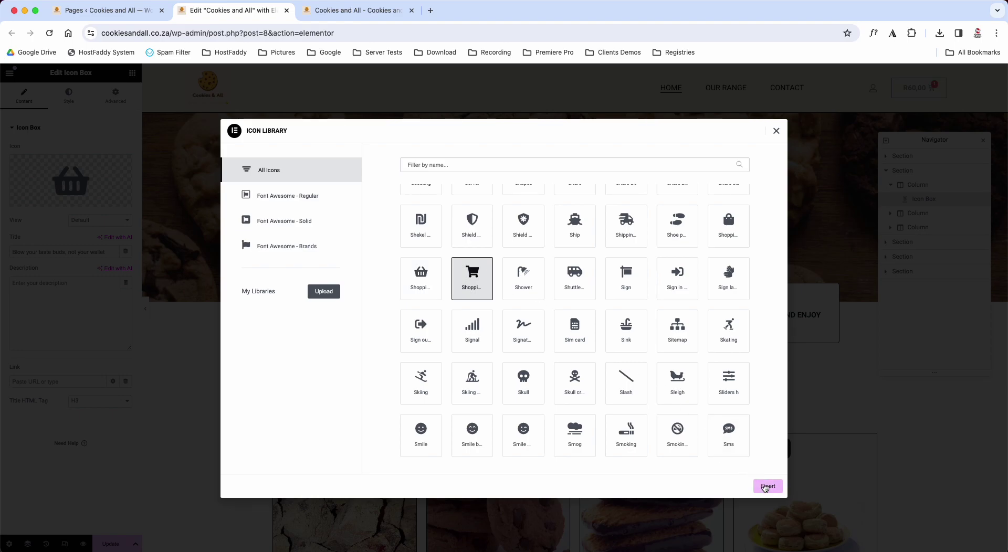
click(765, 487)
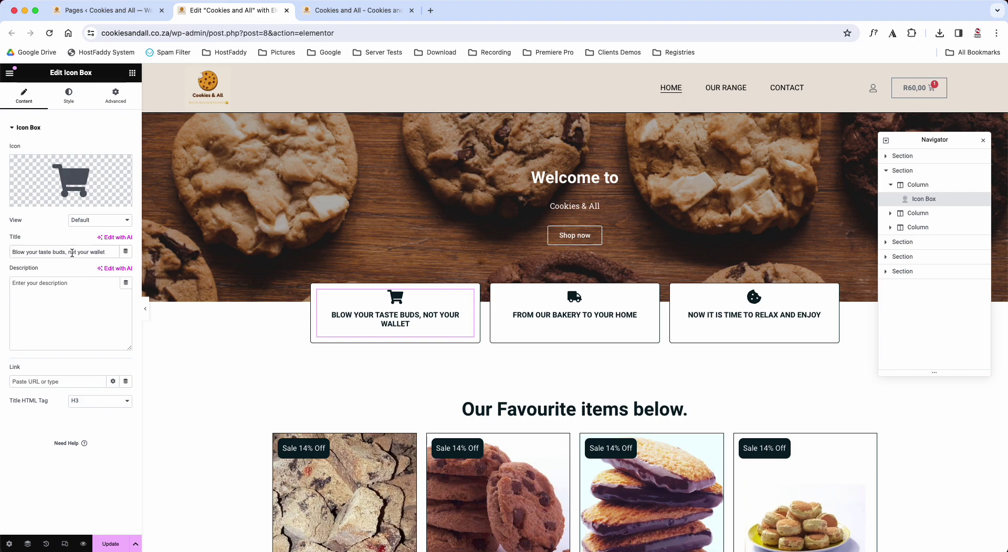
Replace the first box's mistyped description with 'View our range'.
click(69, 290)
text(thi)
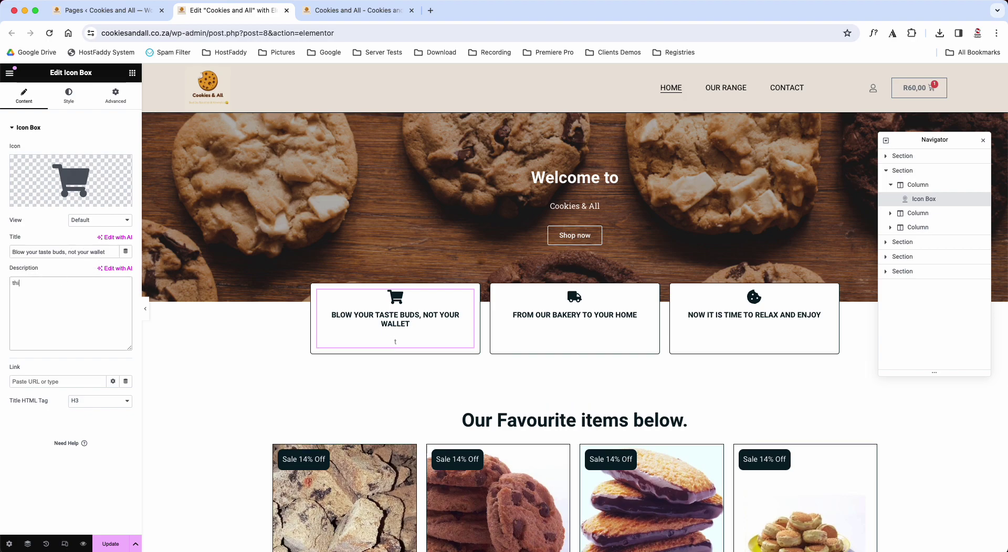
text(s ia for every user that buys from us)
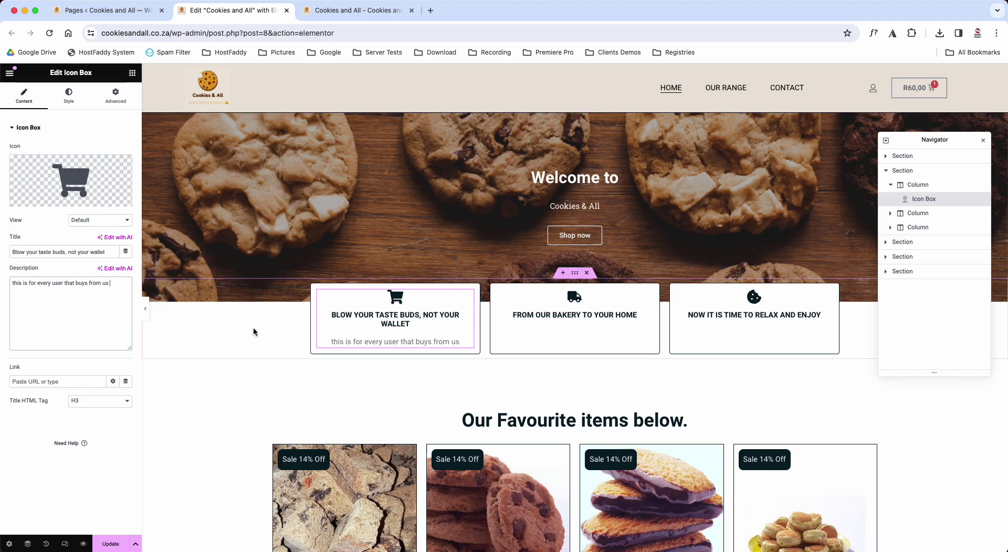
click(333, 342)
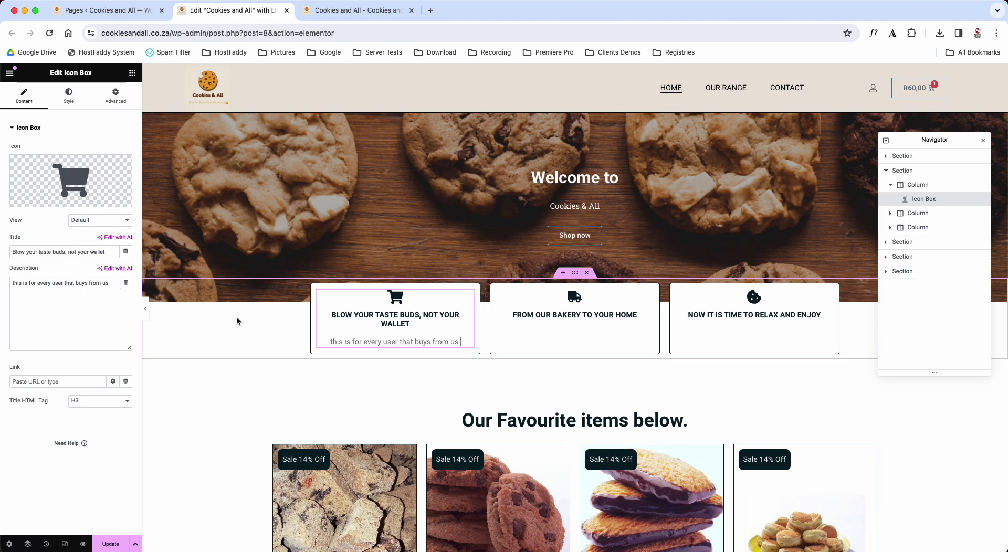
click(123, 301)
key(super+a)
key(BackSpace)
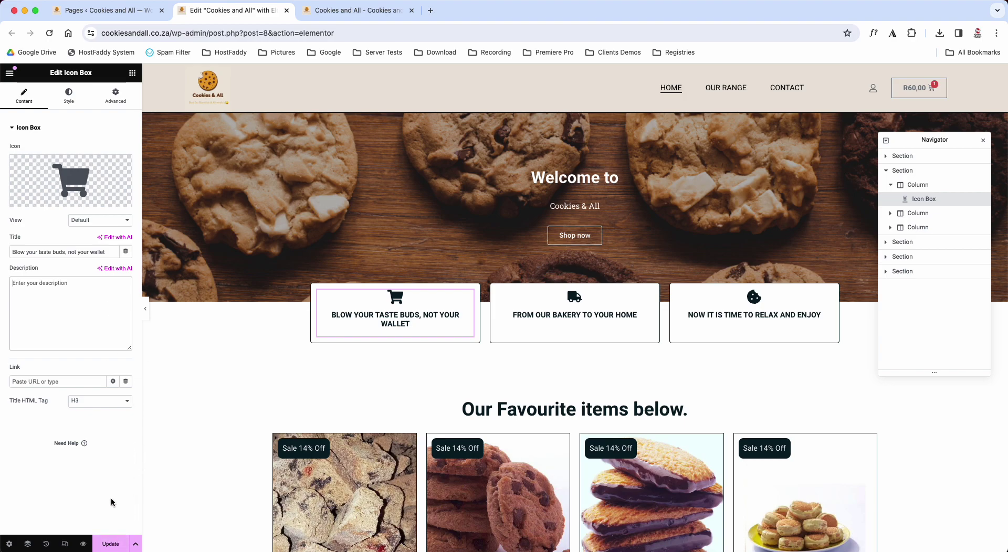
click(58, 284)
text(View our range)
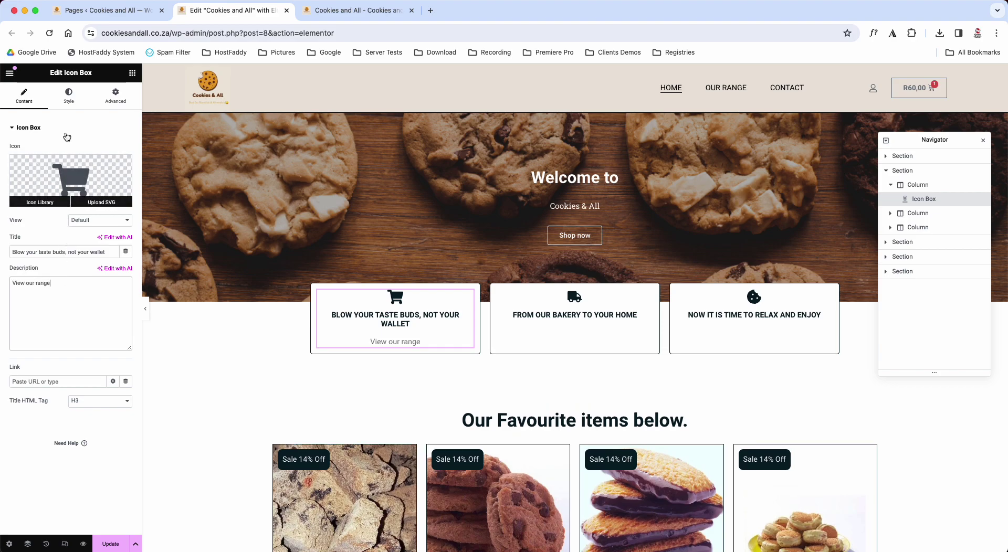
Center-align the first feature box's content.
click(71, 101)
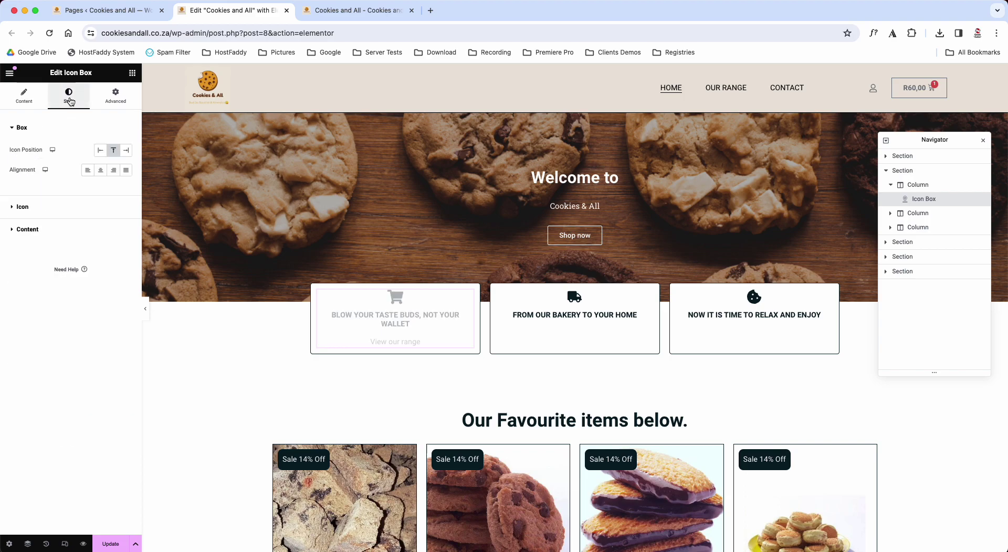
click(88, 170)
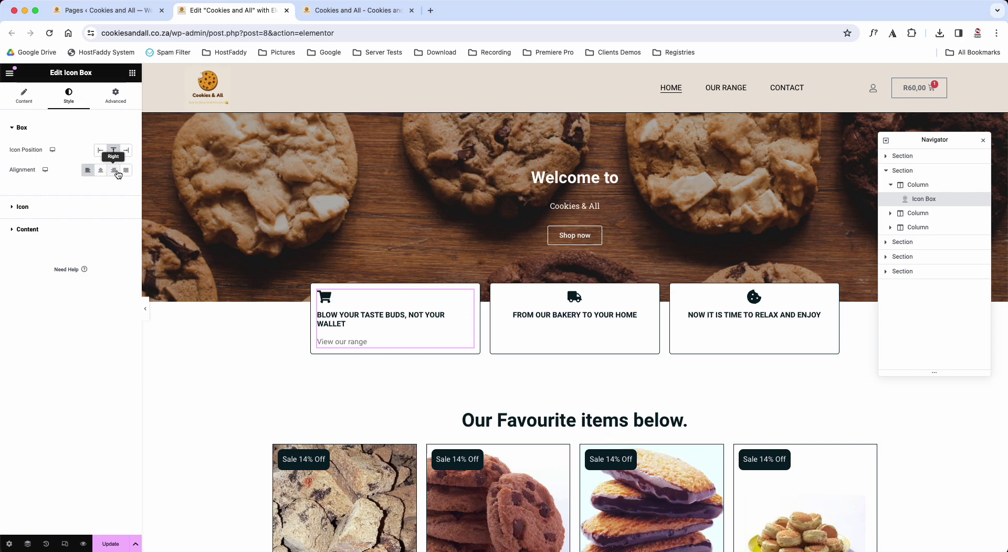
click(101, 170)
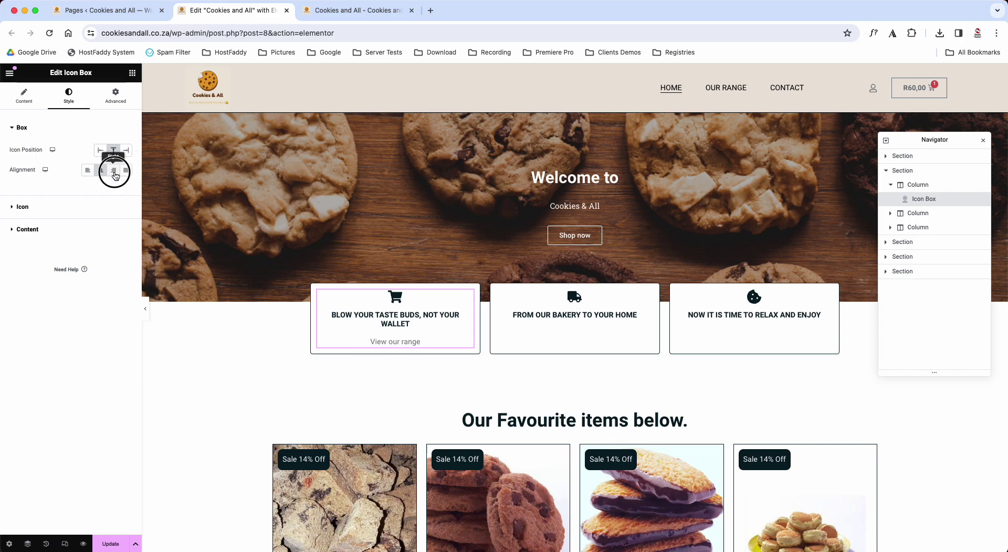
click(115, 174)
click(126, 172)
click(102, 174)
Colour the first box's cart icon blue.
click(29, 209)
click(126, 192)
click(108, 278)
drag(108, 278, 185, 234)
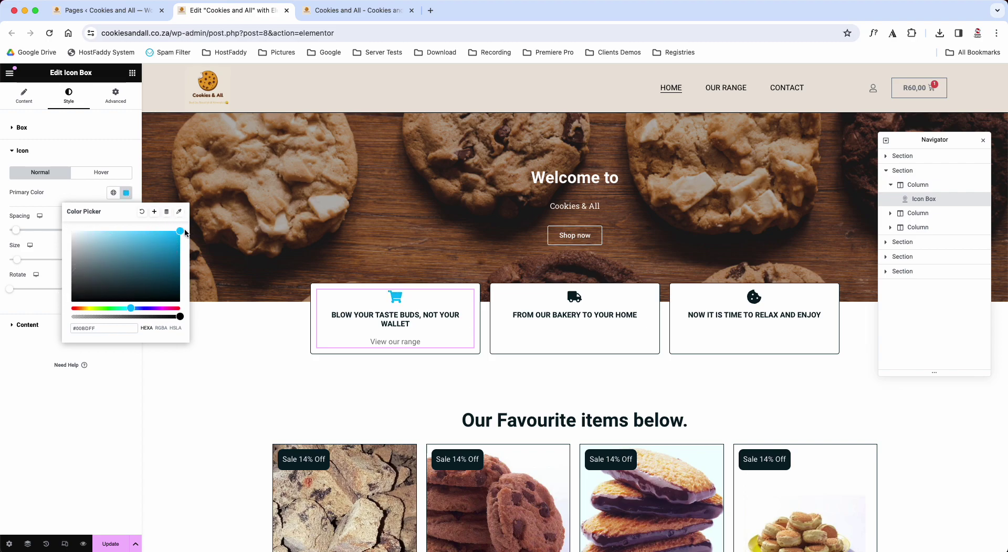
click(47, 456)
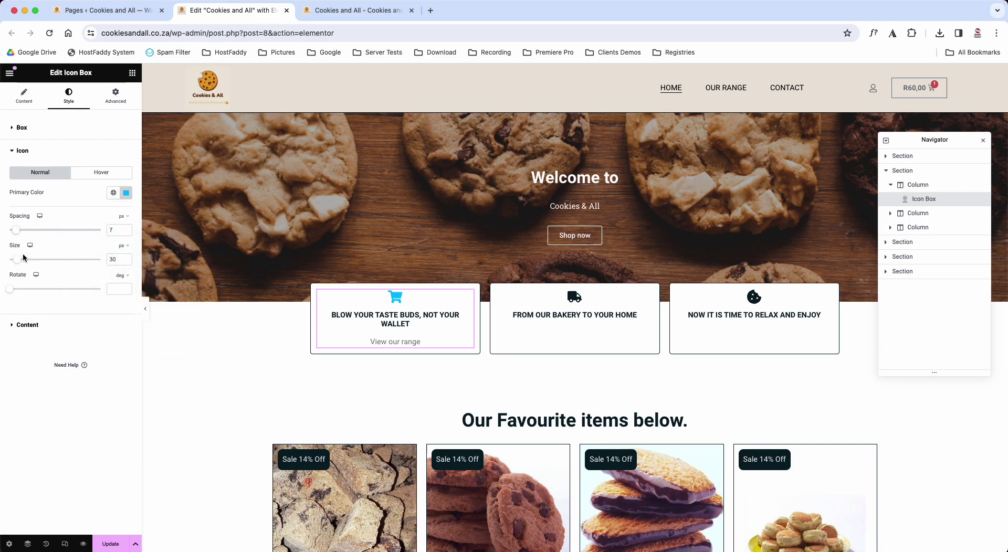
Keep the box title black and colour the 'View our range' description red.
click(24, 327)
click(126, 245)
text(#0097CB)
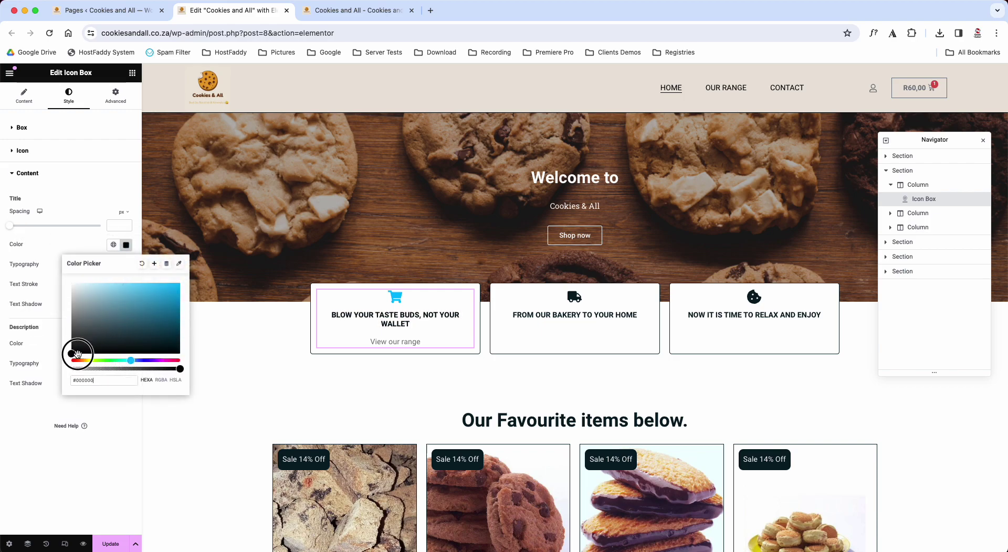
click(38, 338)
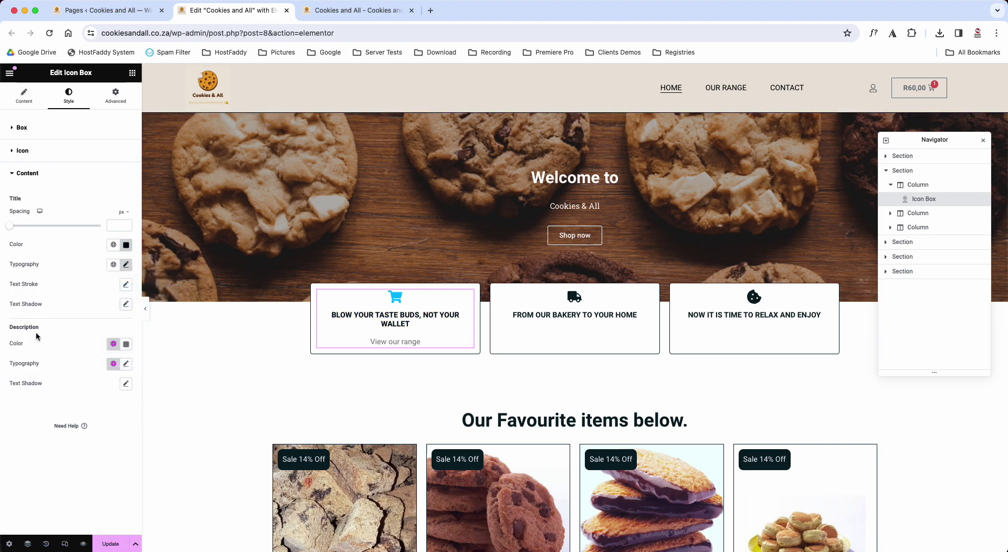
click(122, 344)
drag(128, 404, 178, 384)
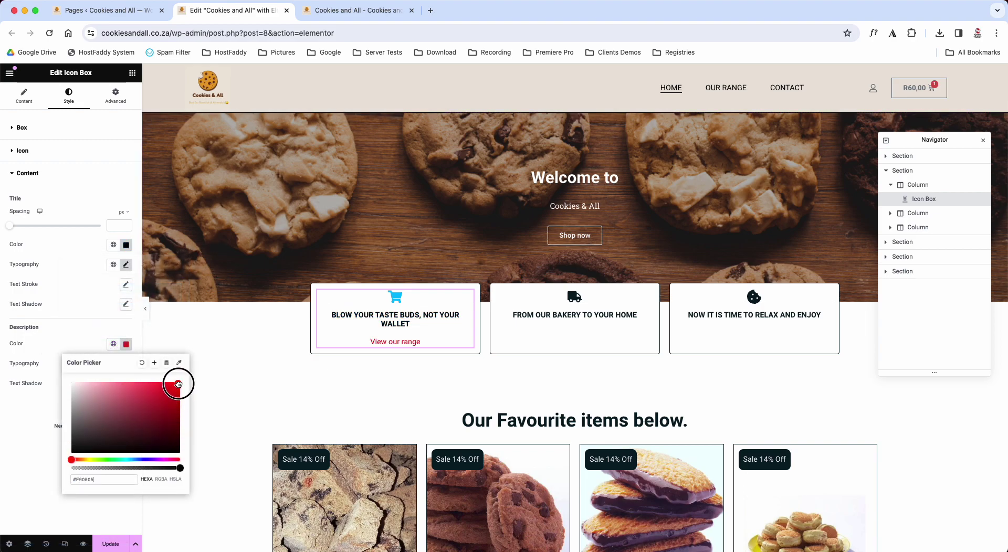
click(9, 452)
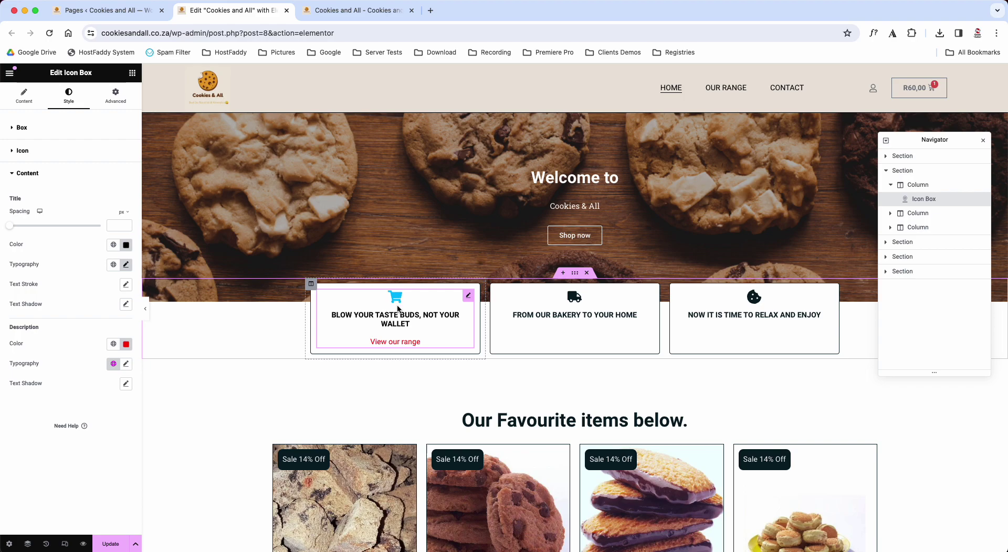
Inspect the truck feature box's icon and style settings without changing them.
click(590, 315)
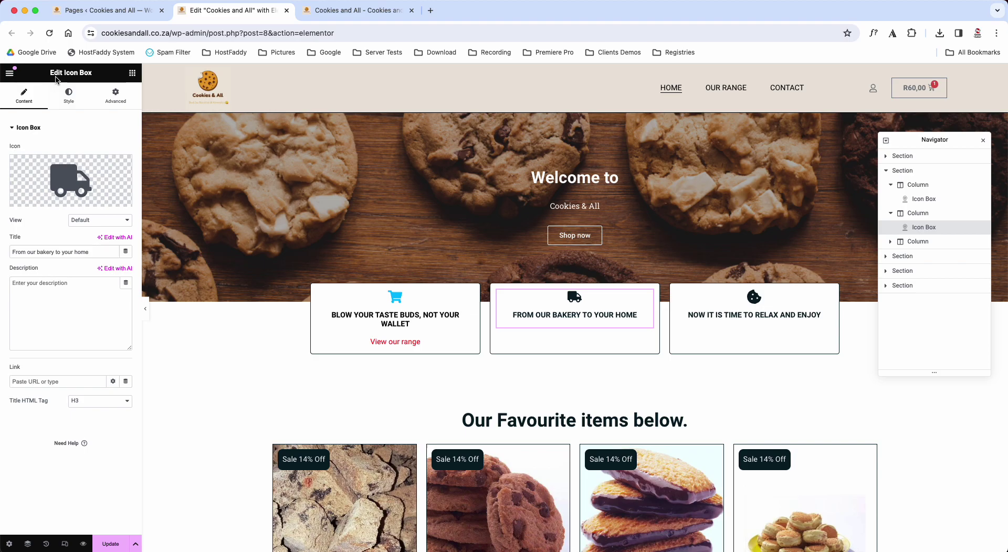
click(66, 175)
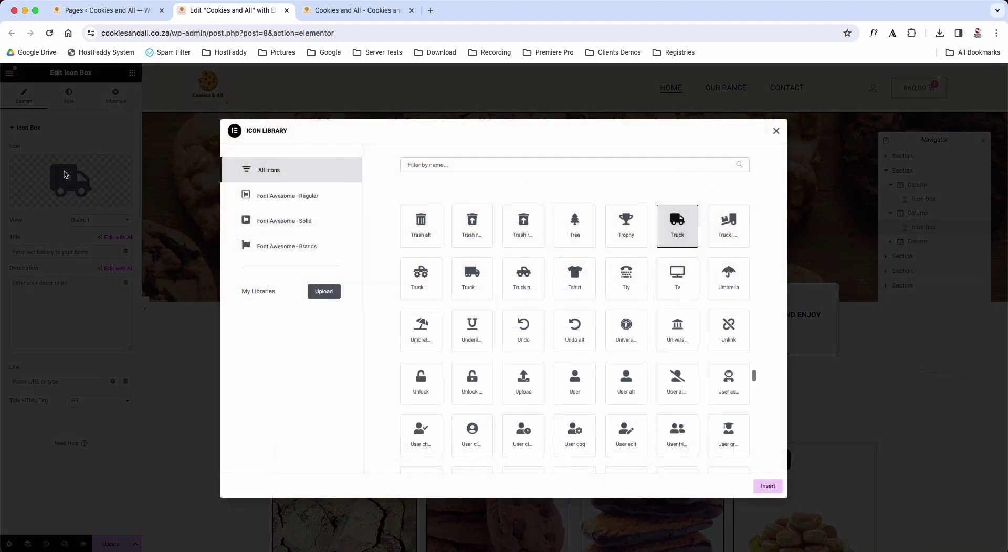
click(775, 130)
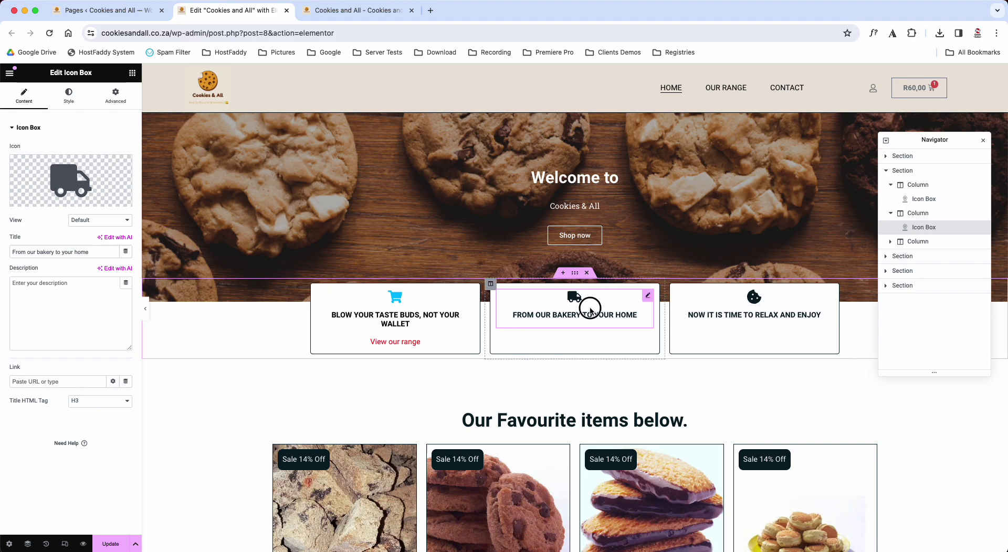
click(74, 105)
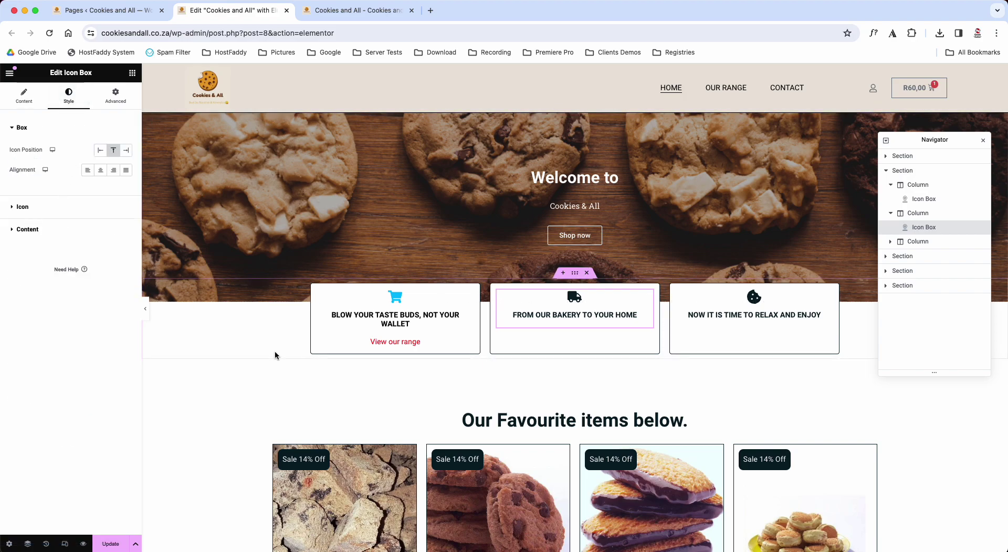
Copy the first feature box and paste its style onto the second and third boxes.
click(388, 318)
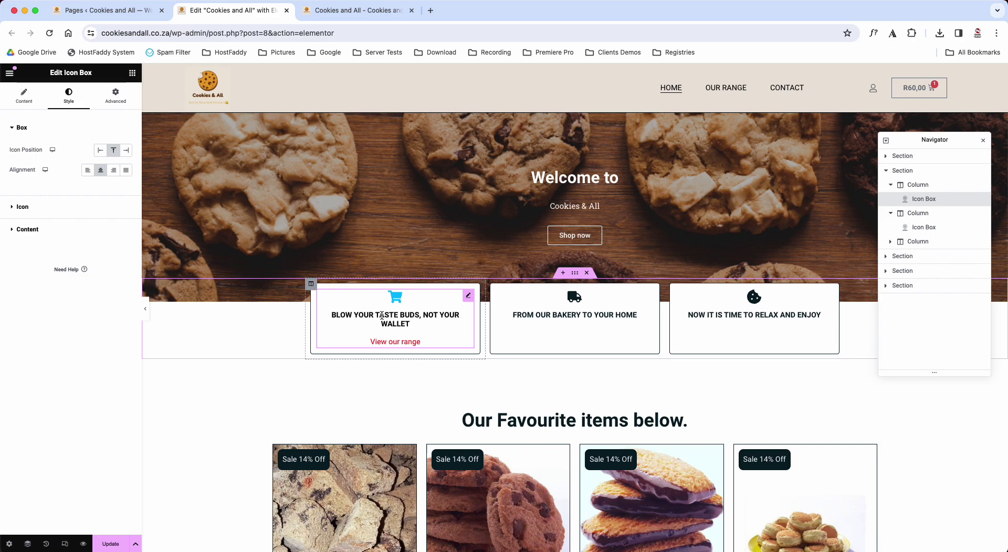
right_click(382, 316)
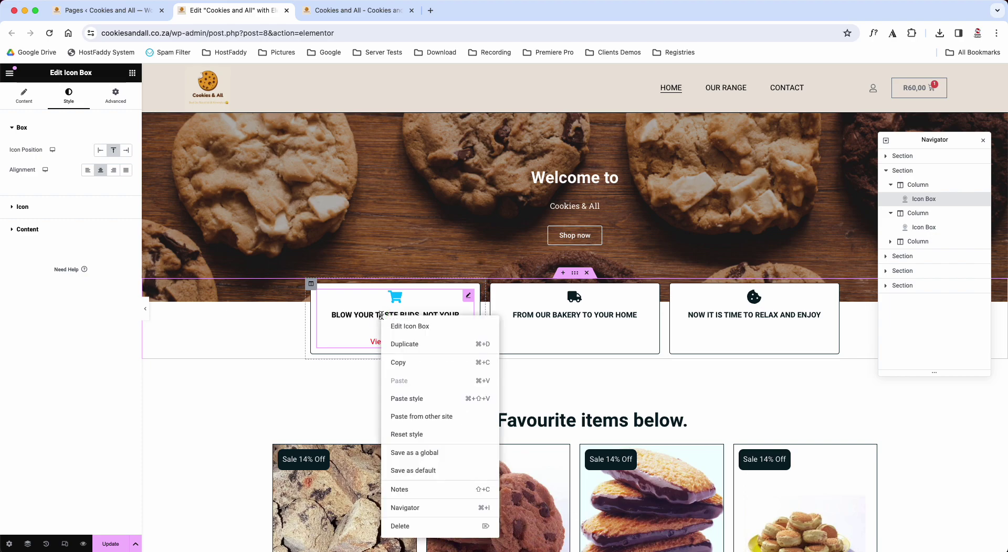
click(400, 371)
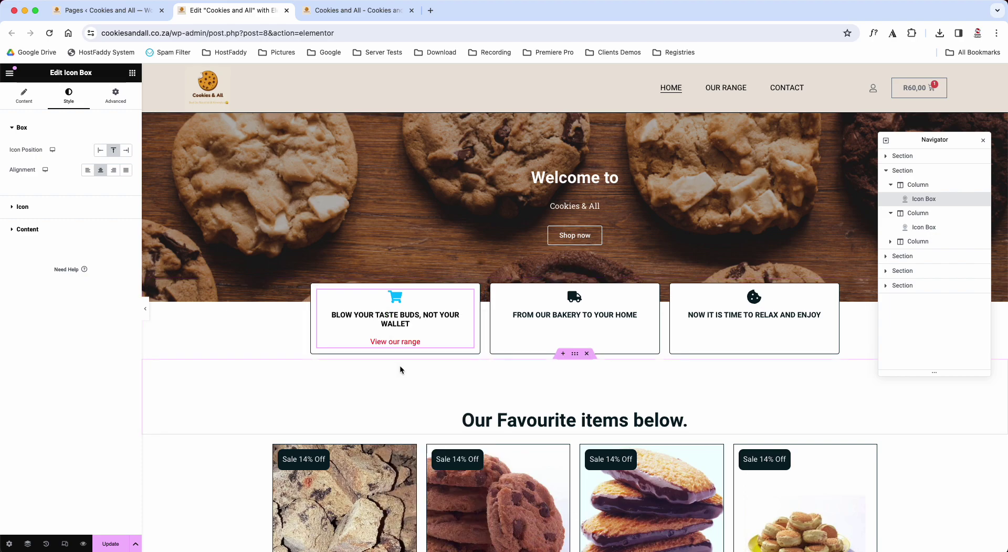
right_click(571, 313)
click(610, 401)
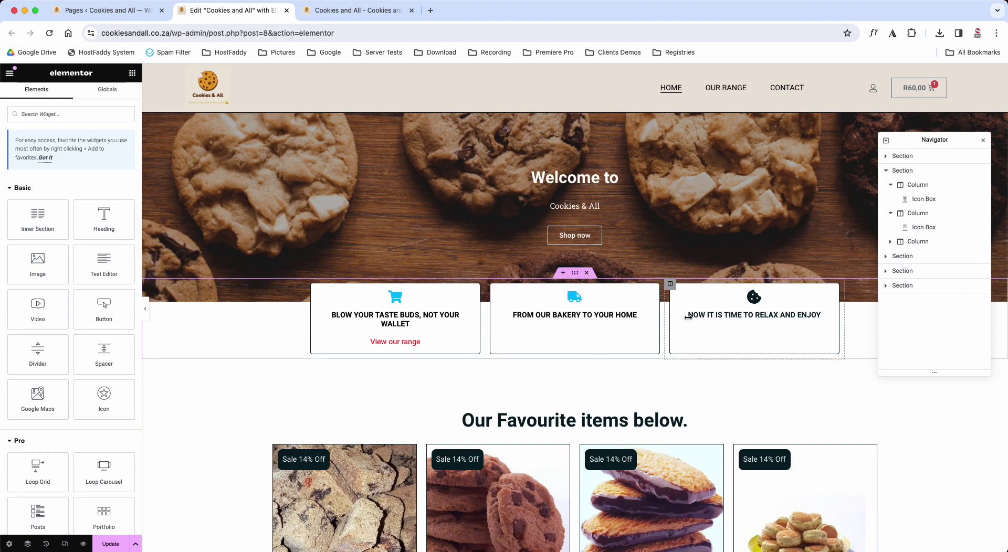
right_click(758, 310)
click(796, 389)
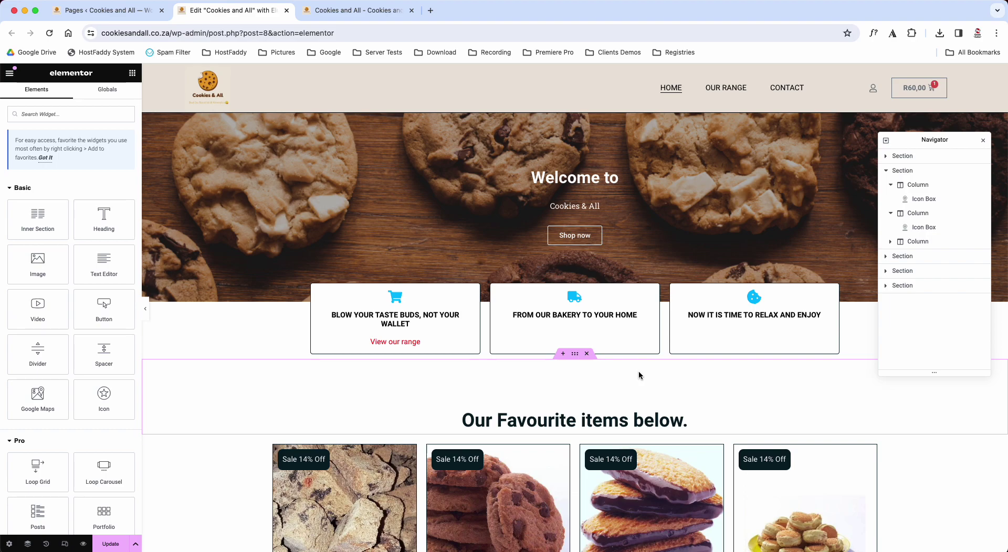
Select the 'Our Favourite items below.' heading to edit it.
scroll(301, 411, down, 3)
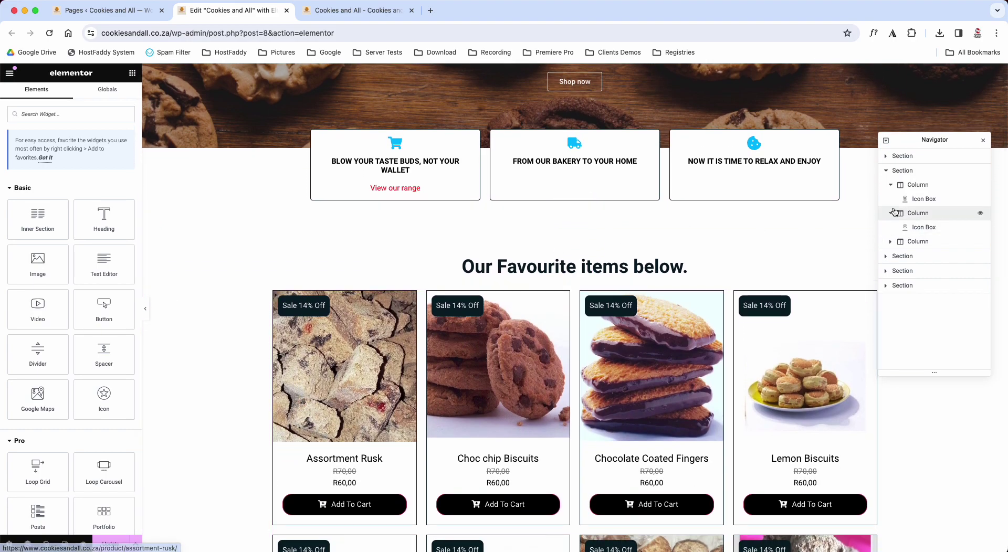
click(886, 171)
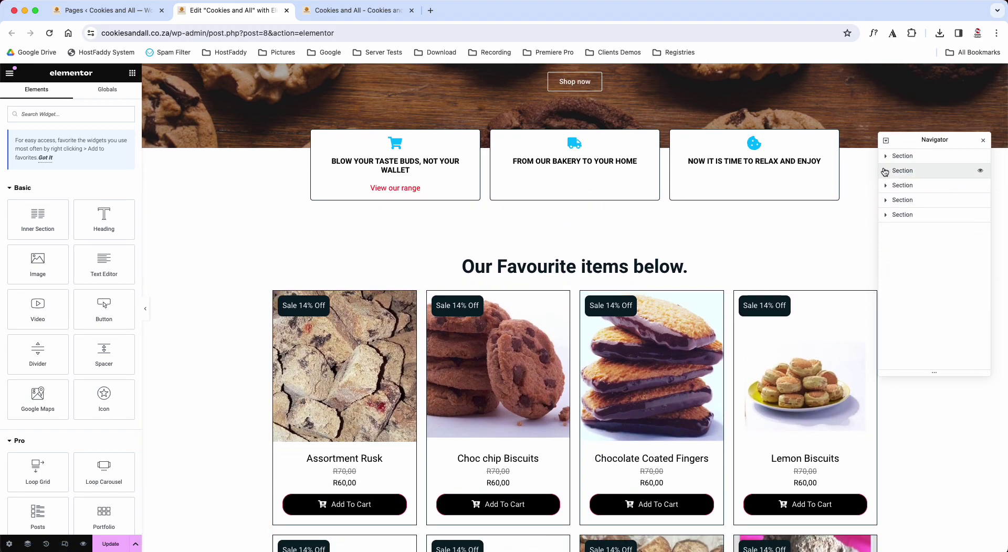
click(904, 185)
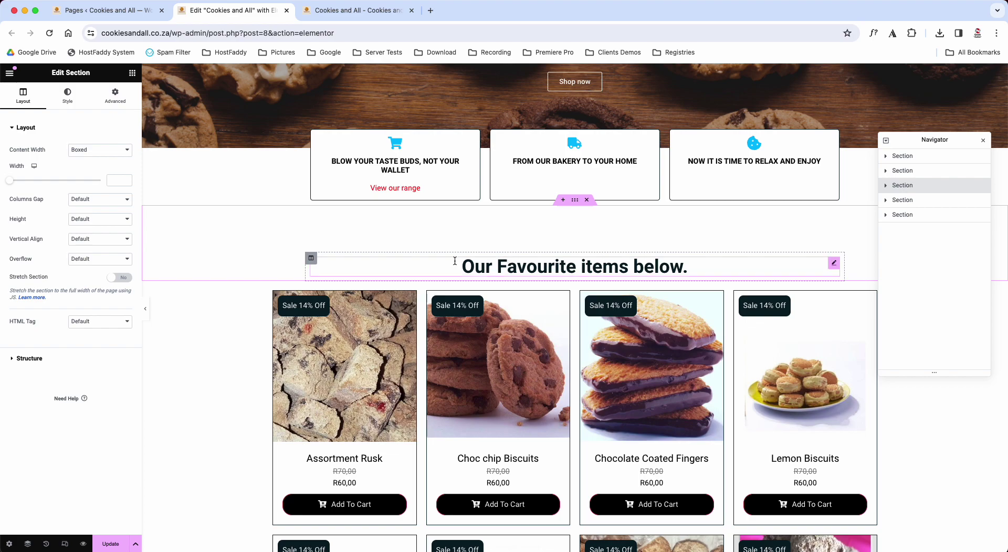
click(490, 270)
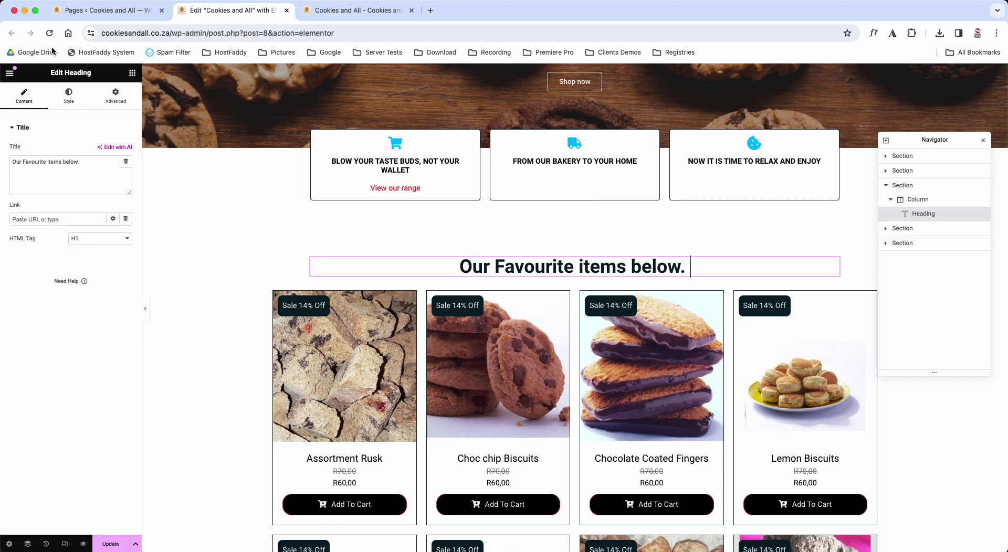
Append the trial words 'yum yum yes please' to the heading title.
click(86, 162)
text(yum yu)
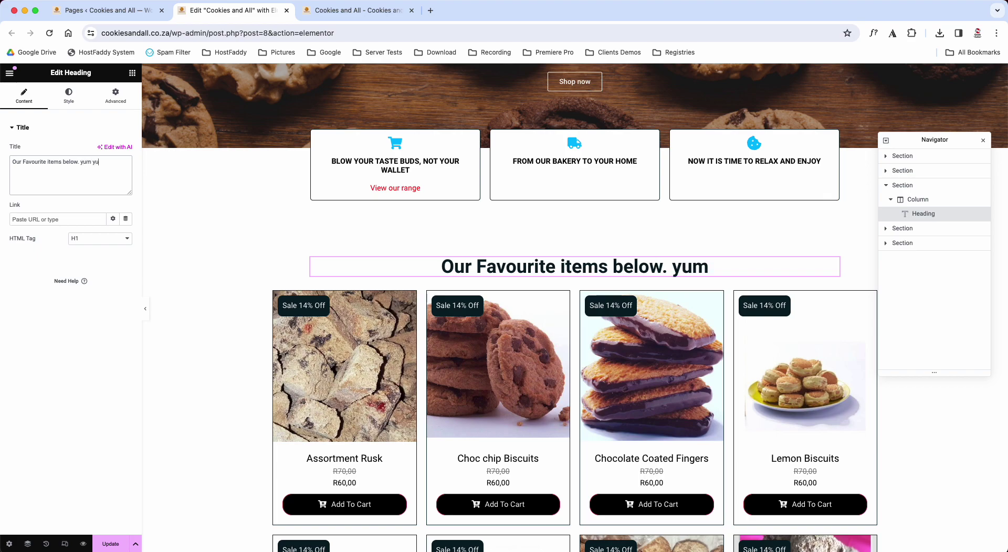
text(m)
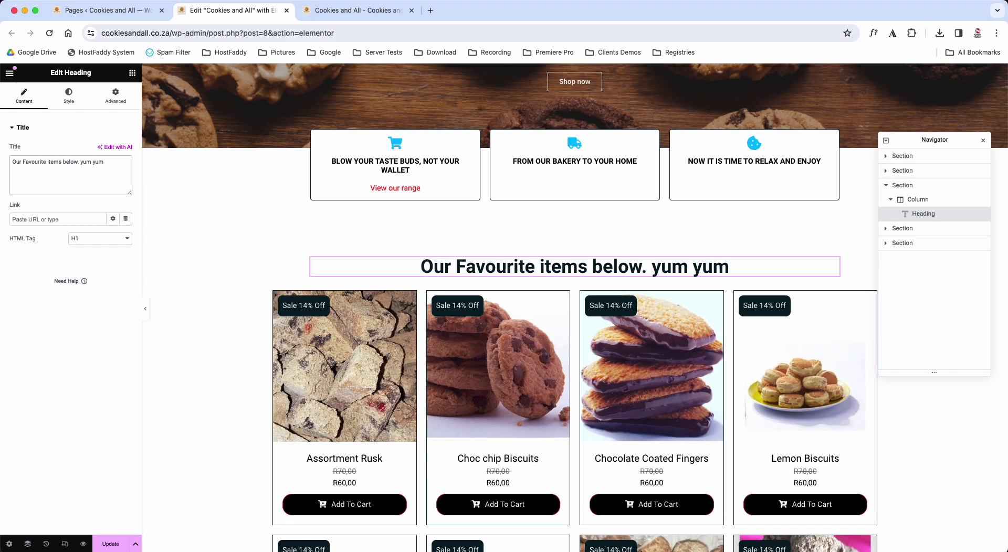
click(730, 268)
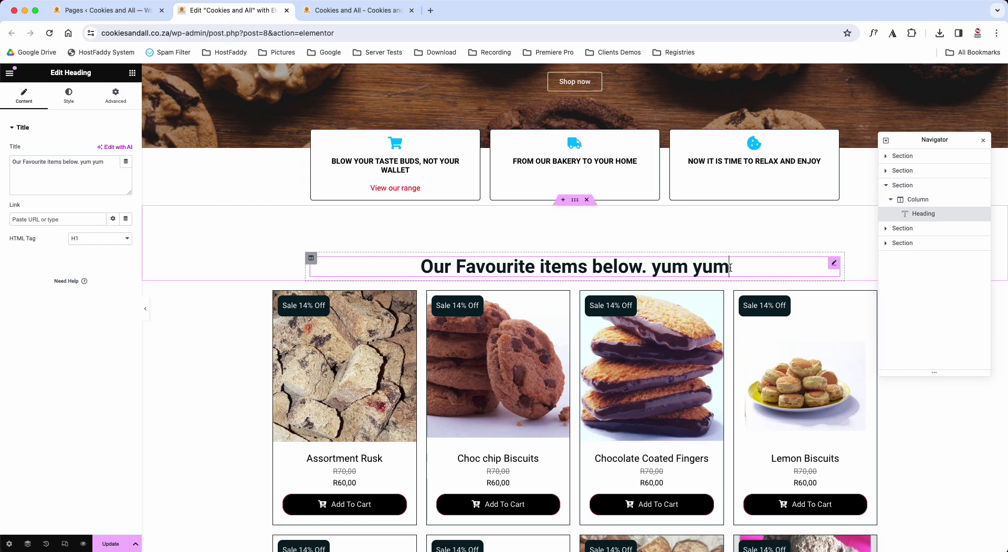
key(BackSpace)
key(BackSpace)
key(BackSpace)
key(BackSpace)
key(BackSpace)
key(BackSpace)
key(BackSpace)
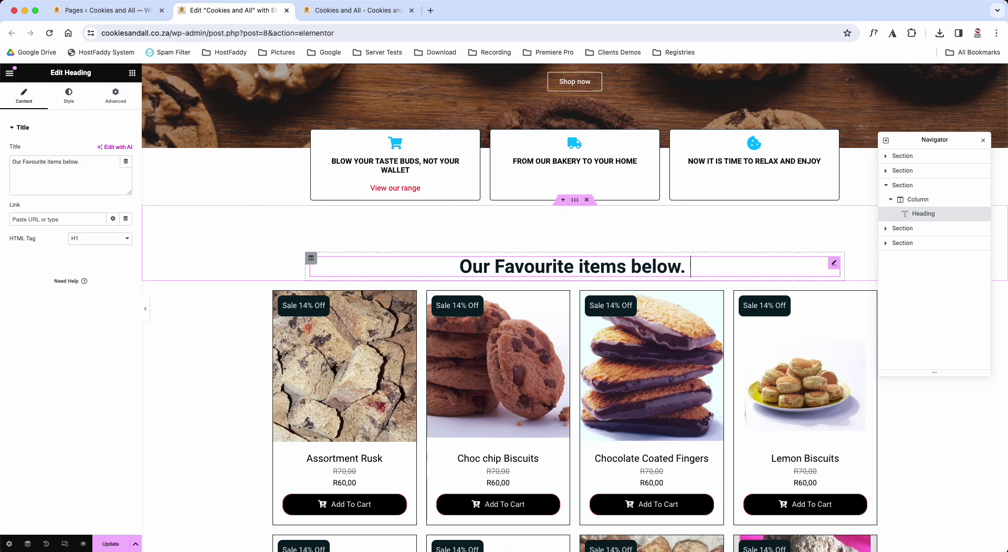
text(yu m)
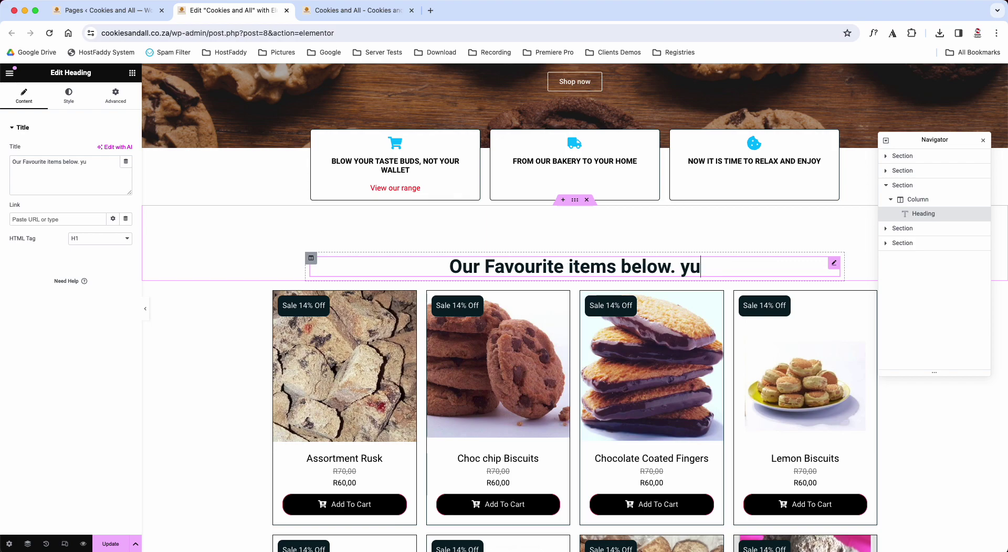
key(BackSpace)
key(BackSpace)
text(m yum)
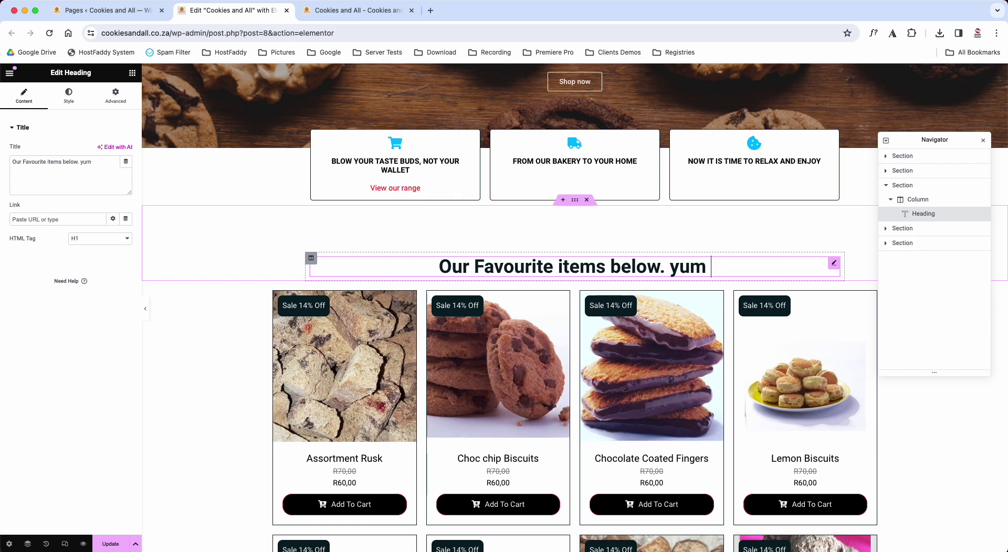
text(yes pleae)
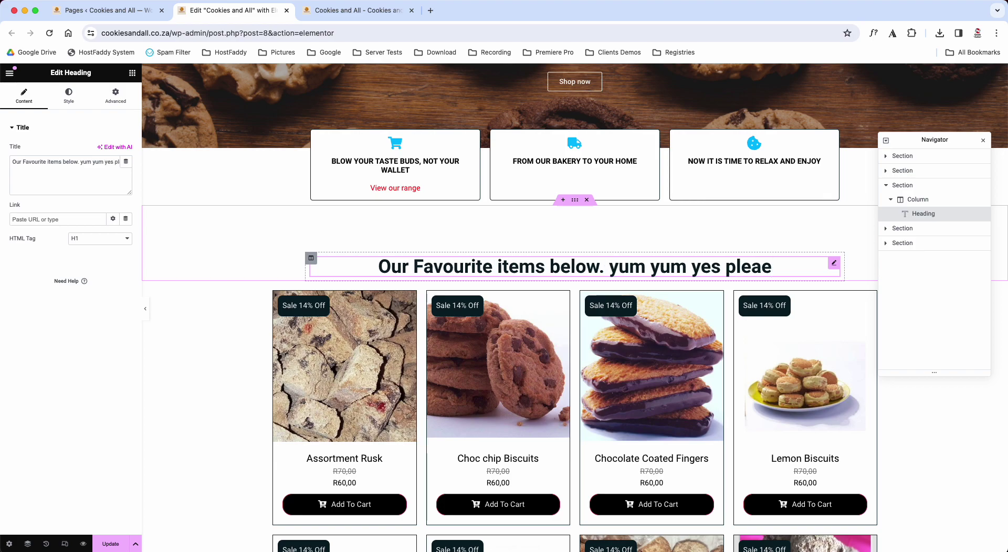
key(BackSpace)
text(se)
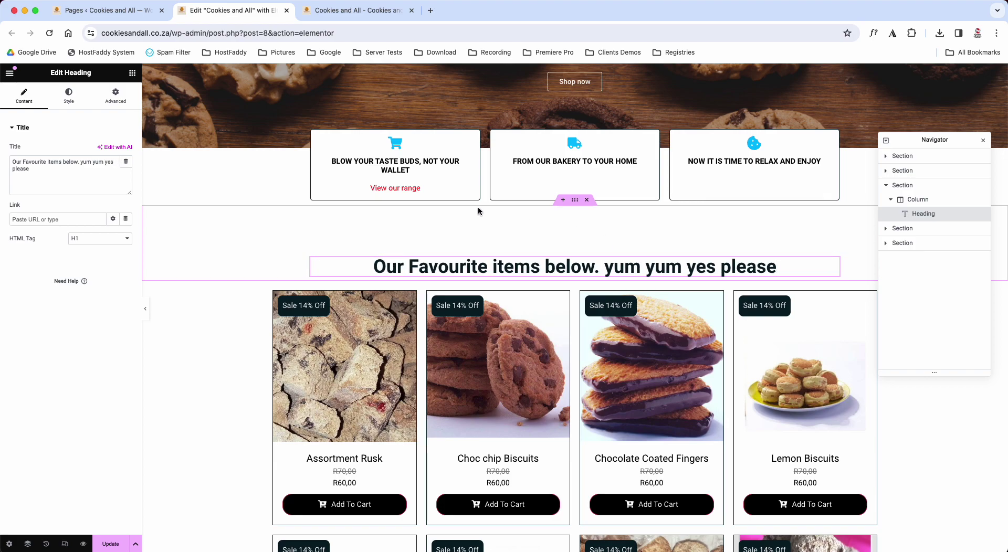
Delete the trial words, restoring 'Our Favourite items below.', and view its Style settings.
drag(80, 163, 93, 171)
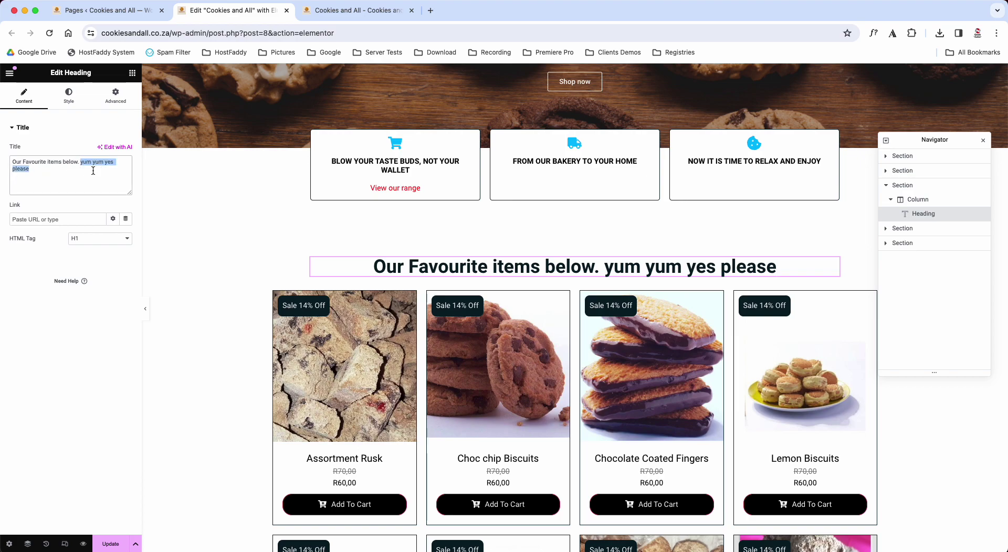
key(BackSpace)
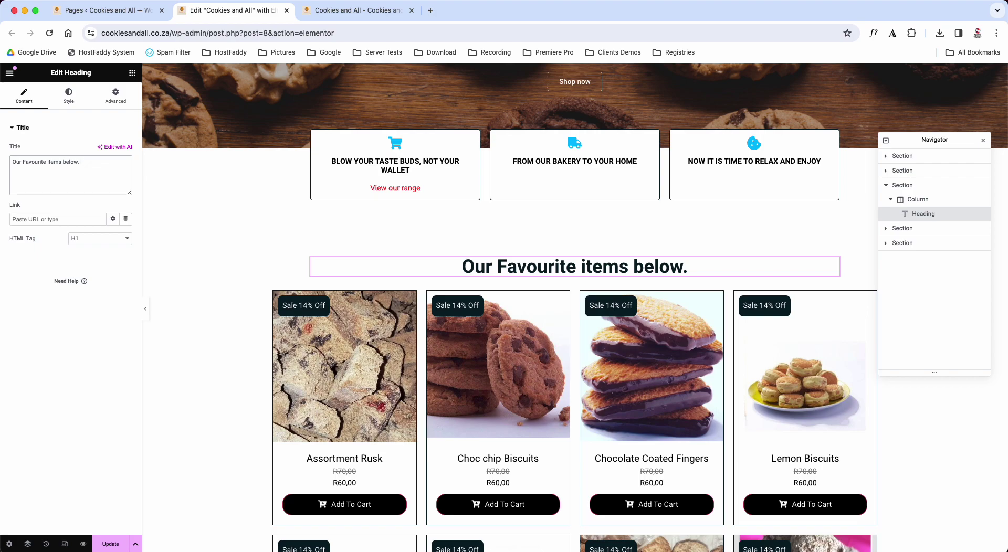
click(71, 100)
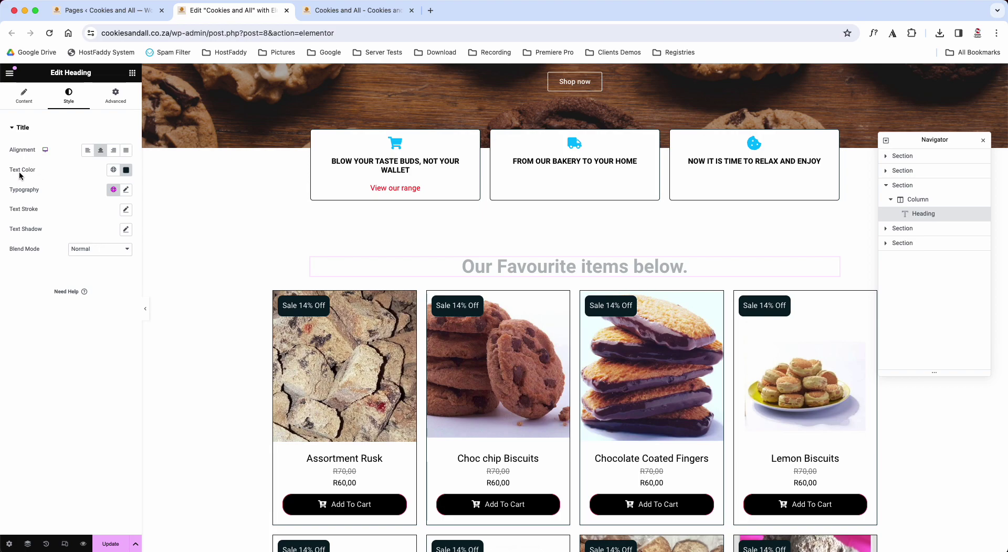
Set the favourites heading's text colour to bright green.
click(126, 170)
drag(115, 241, 181, 211)
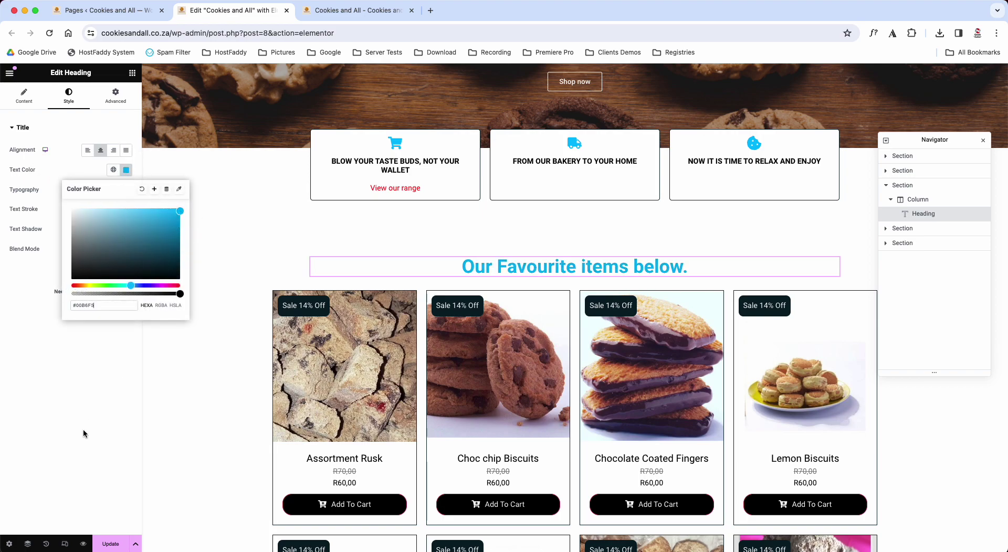
mouse_move(130, 285)
mouse_down()
mouse_move(71, 286)
mouse_move(124, 285)
mouse_move(113, 285)
mouse_up()
click(70, 376)
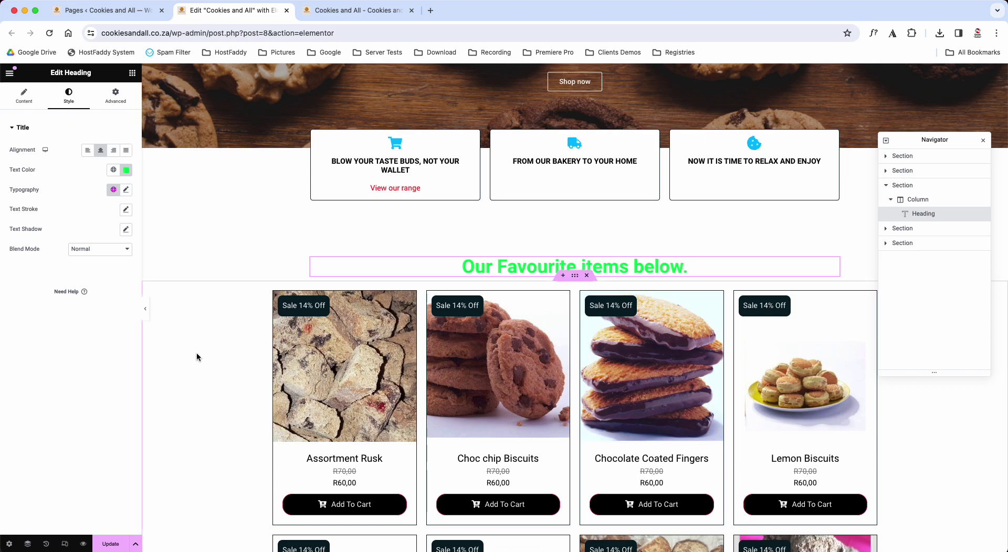
scroll(196, 357, down, 2)
scroll(196, 357, down, 2)
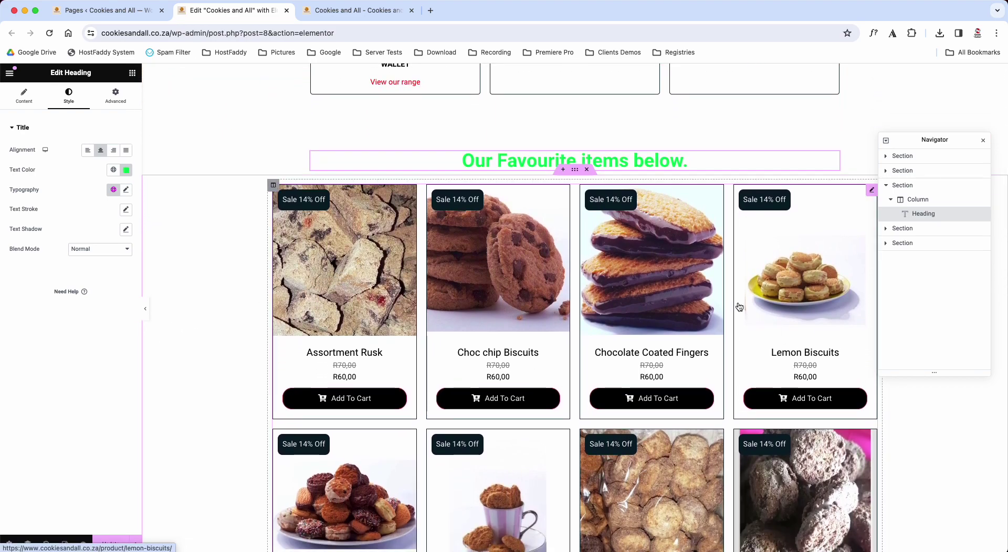
Select the favourite-items product grid in the Navigator and open its settings.
click(909, 231)
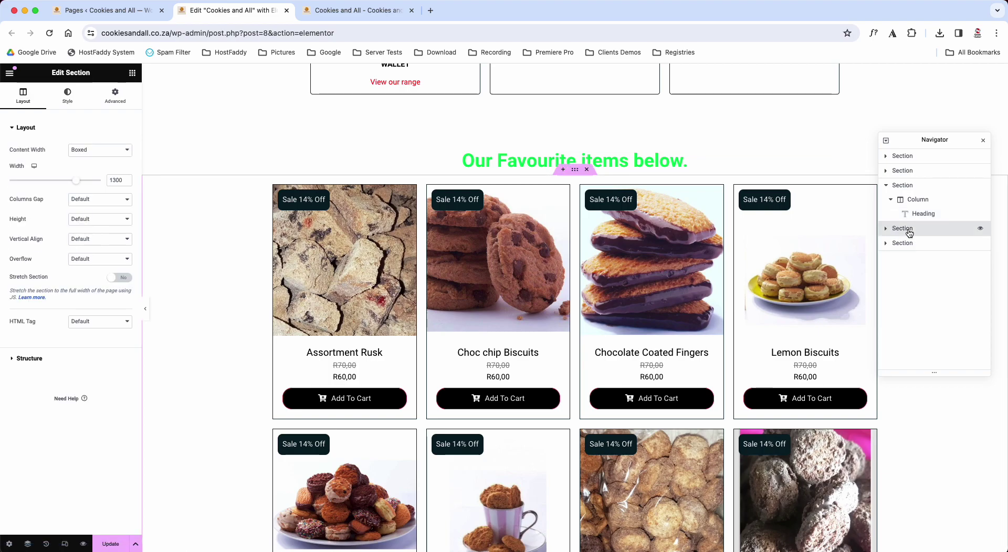
click(886, 185)
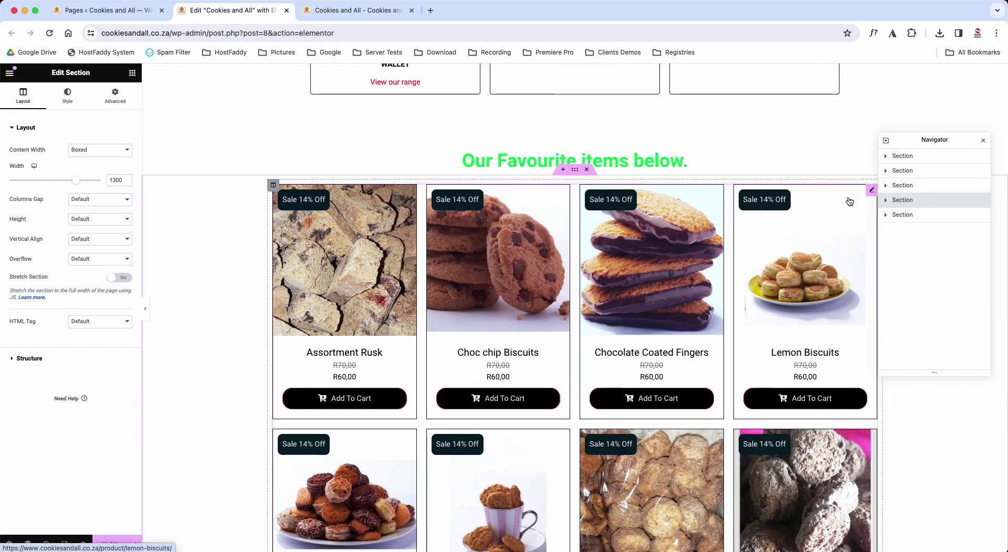
click(872, 191)
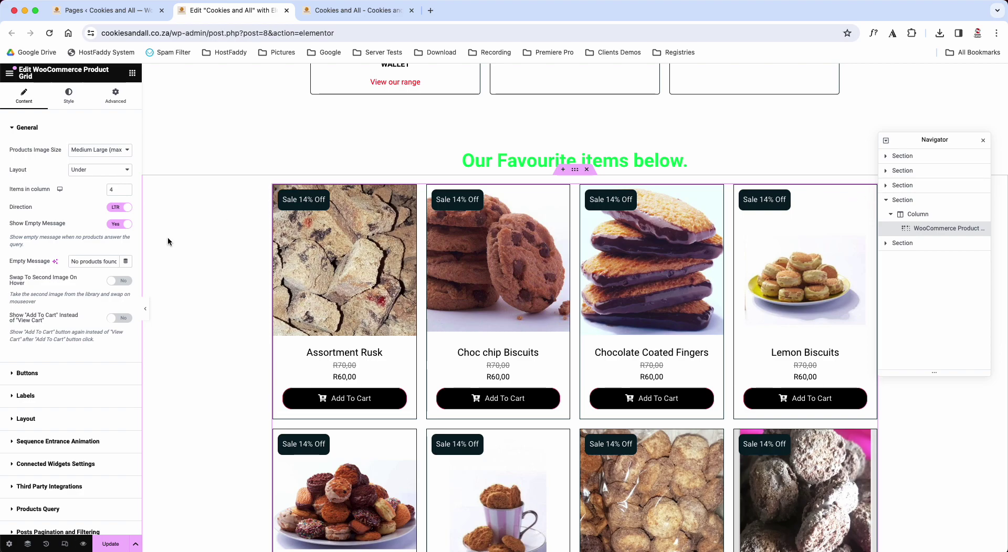
scroll(50, 335, down, 2)
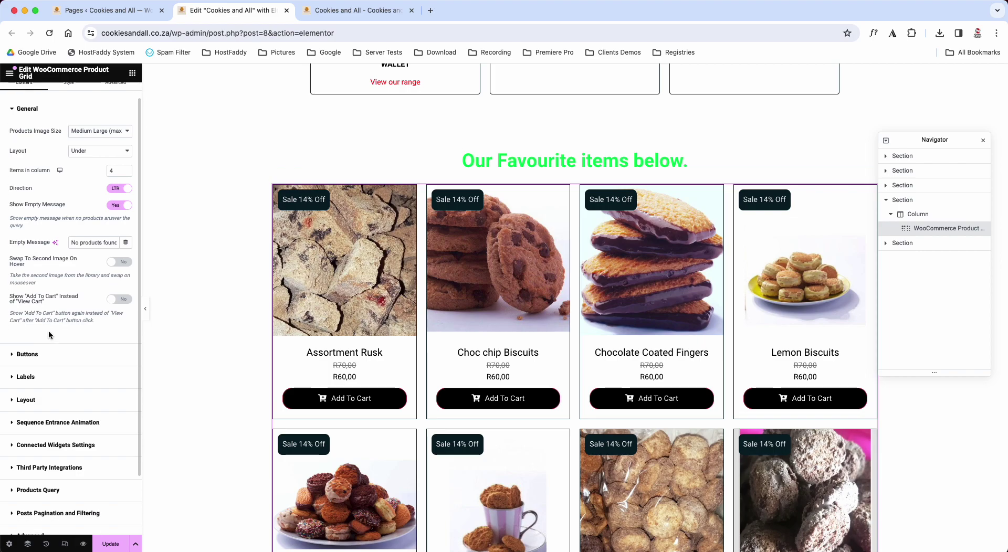
scroll(50, 335, down, 2)
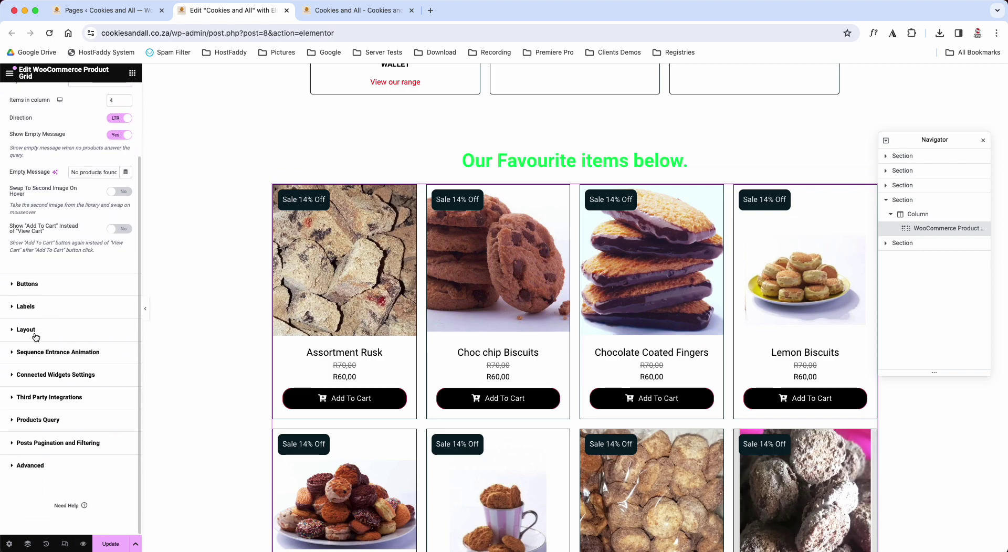
In the grid's Layout options, set Show Short Description, Show Category and Show Rating to No.
click(36, 335)
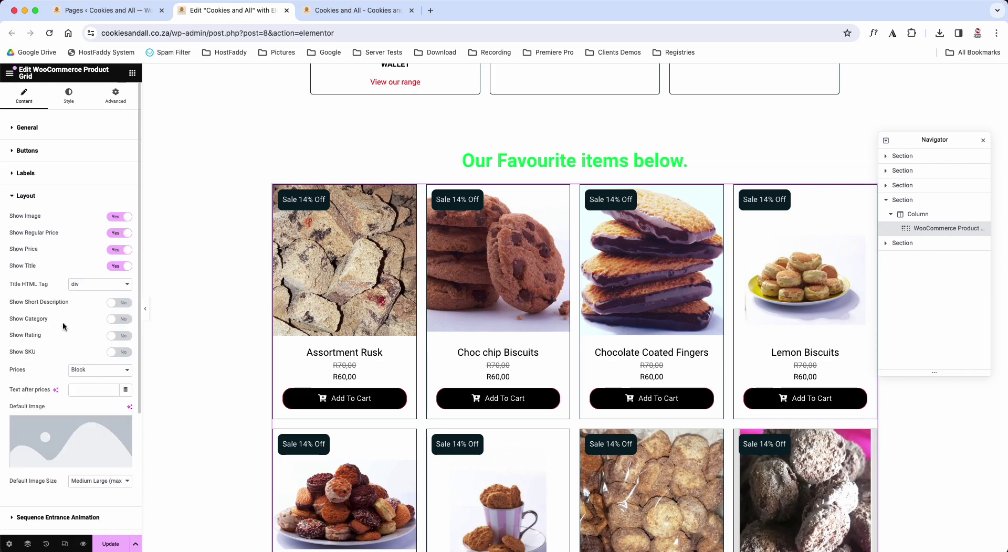
click(124, 324)
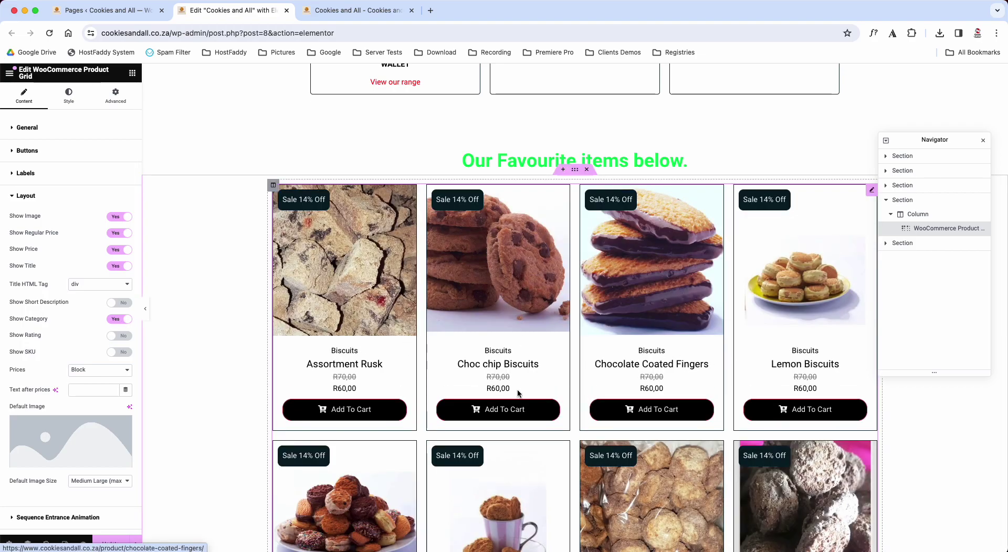
scroll(507, 402, down, 3)
scroll(451, 433, down, 5)
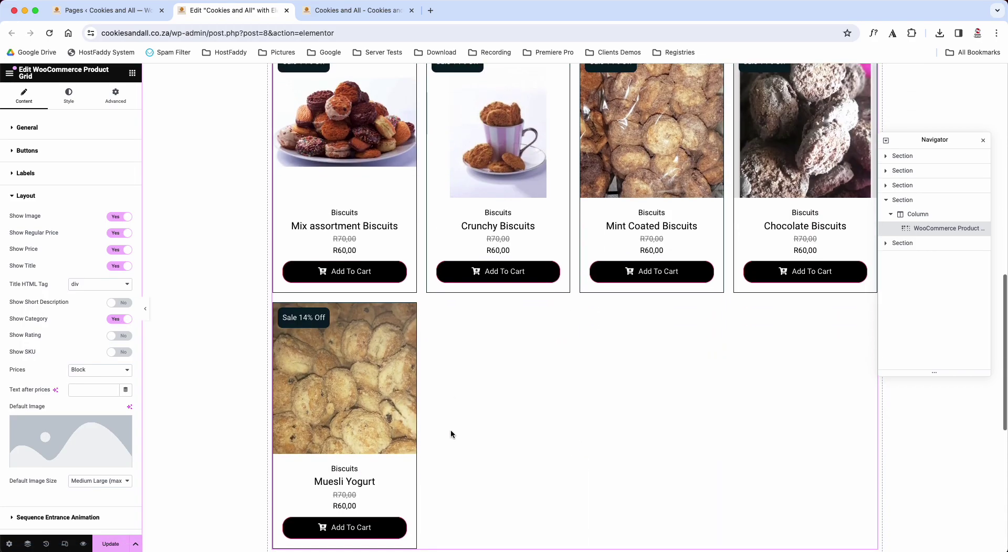
scroll(452, 434, up, 5)
scroll(452, 434, up, 2)
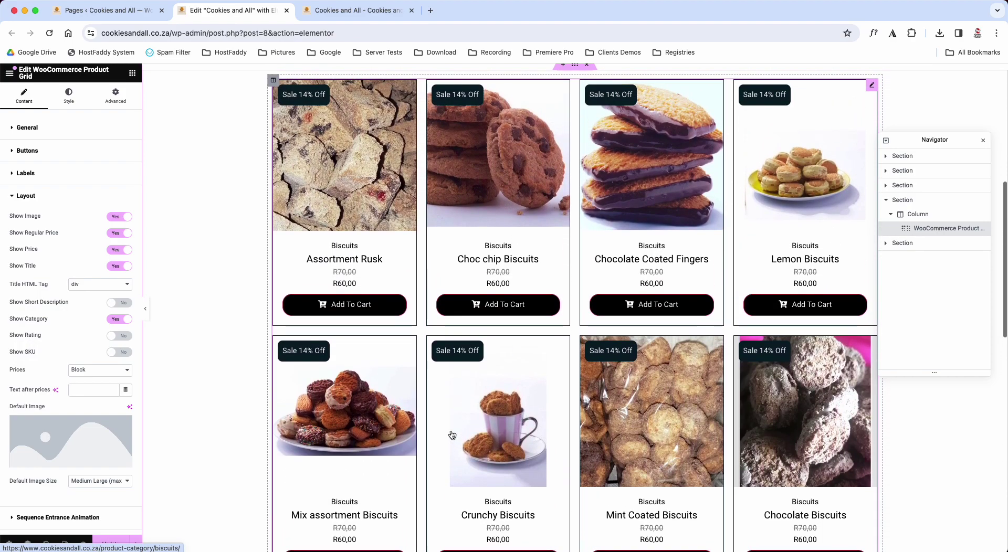
click(119, 336)
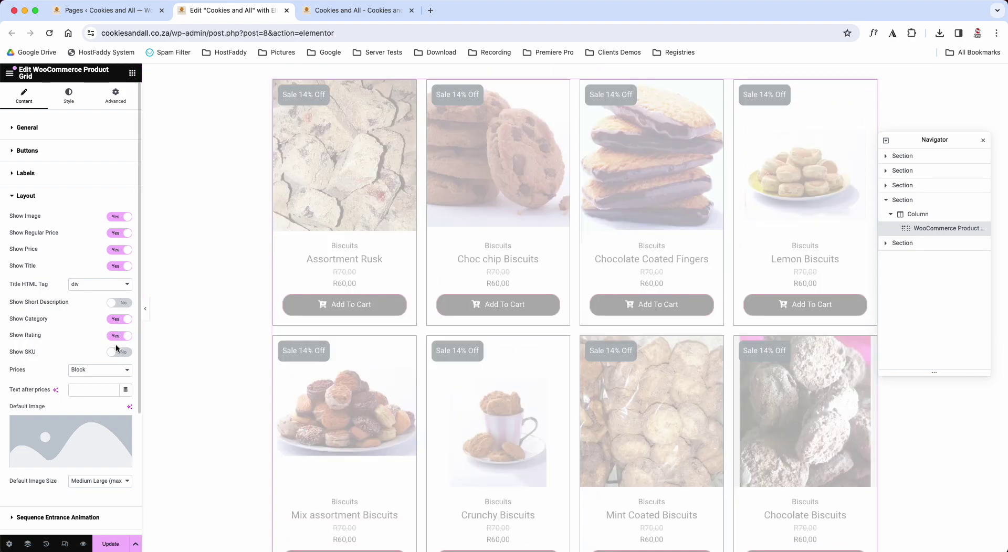
click(121, 303)
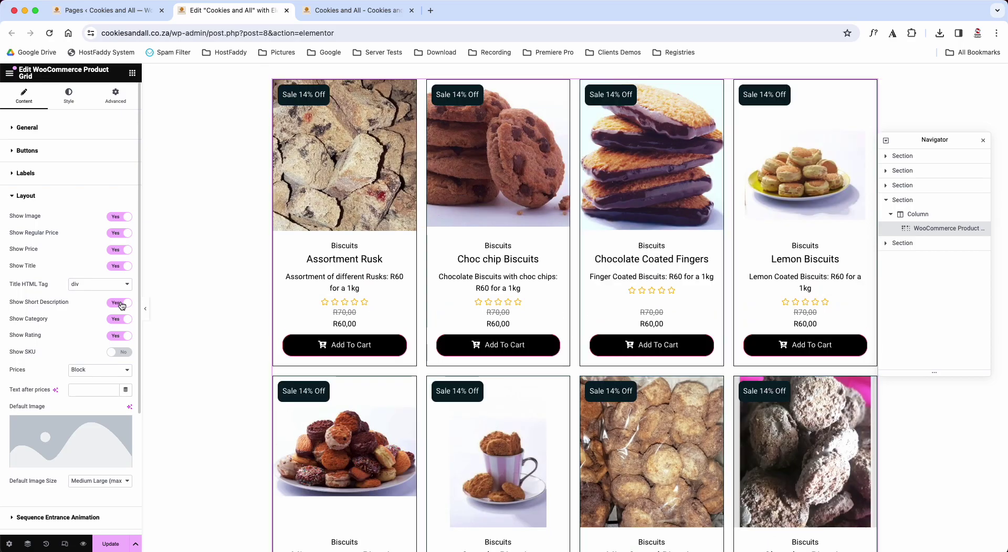
click(121, 304)
click(120, 320)
click(122, 337)
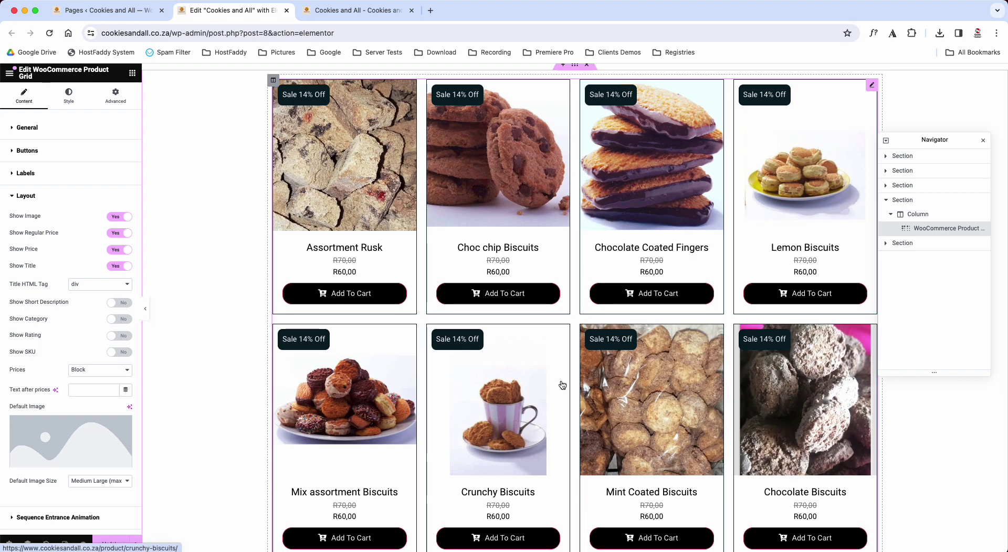
Leave the product grid and open the three-photo gallery section's layout settings (boxed, width 1325).
click(24, 196)
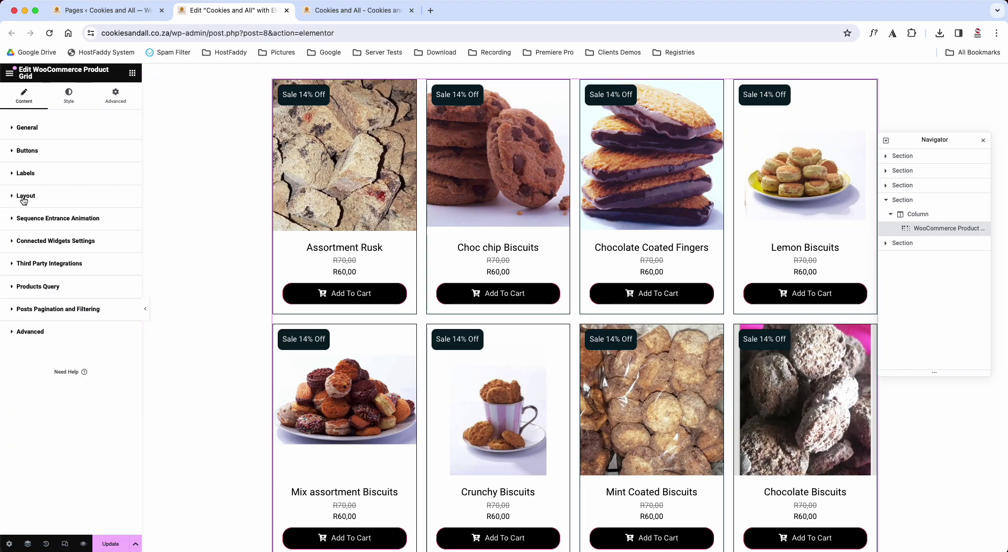
click(35, 174)
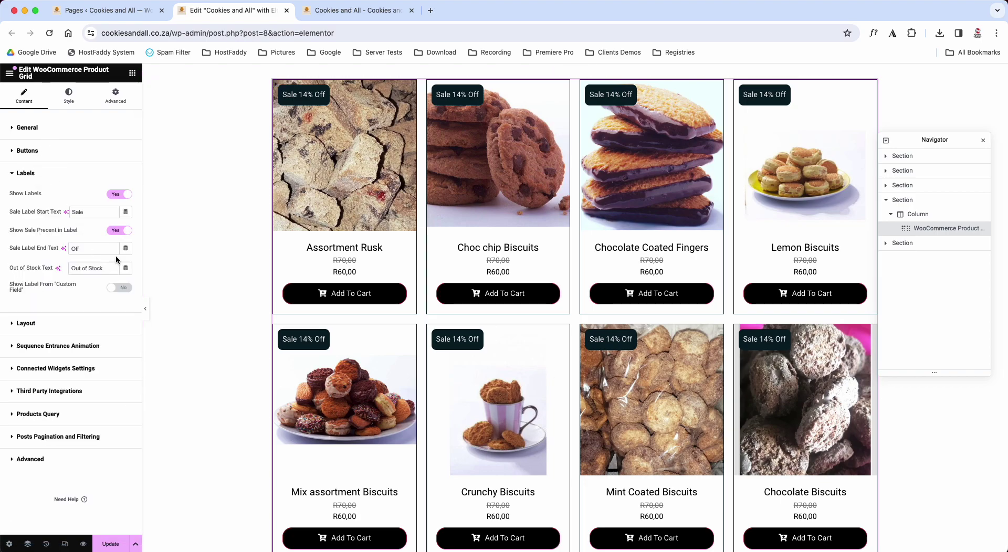
scroll(525, 370, down, 5)
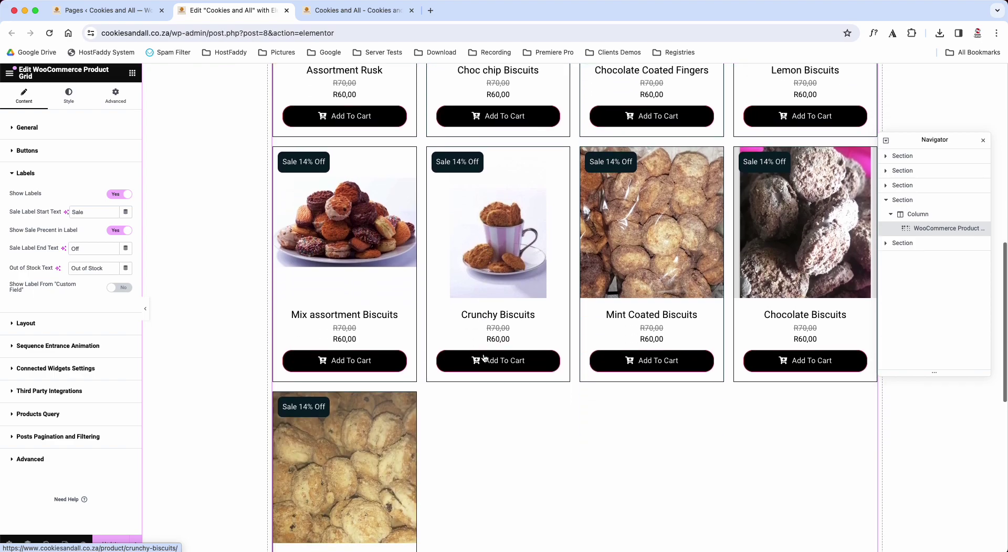
scroll(484, 357, down, 3)
scroll(484, 357, up, 5)
scroll(484, 359, up, 4)
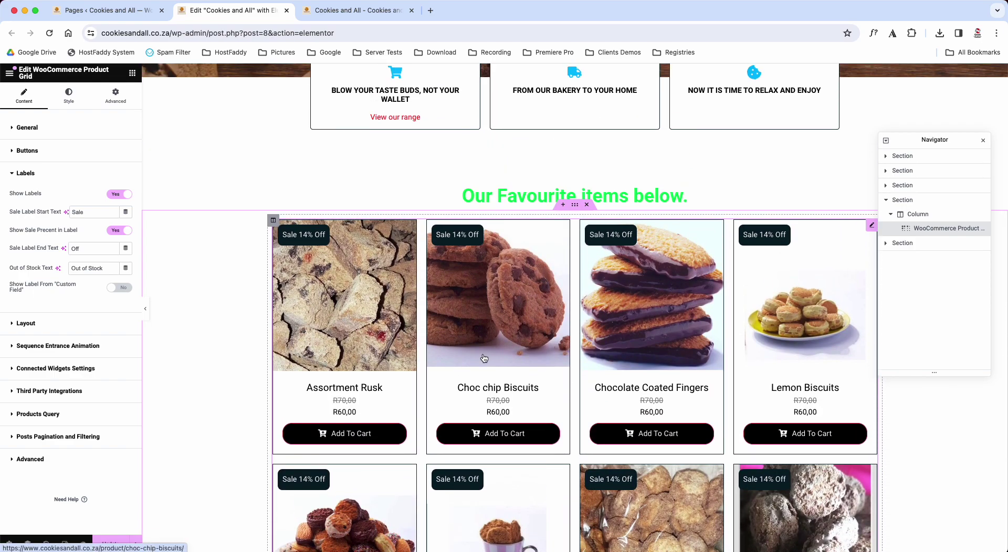
scroll(484, 359, down, 13)
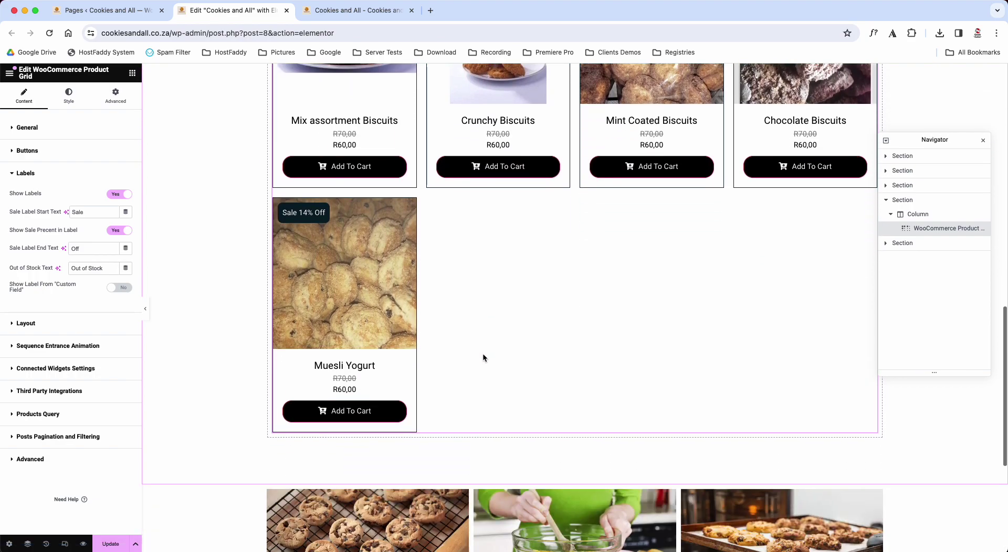
scroll(483, 357, down, 3)
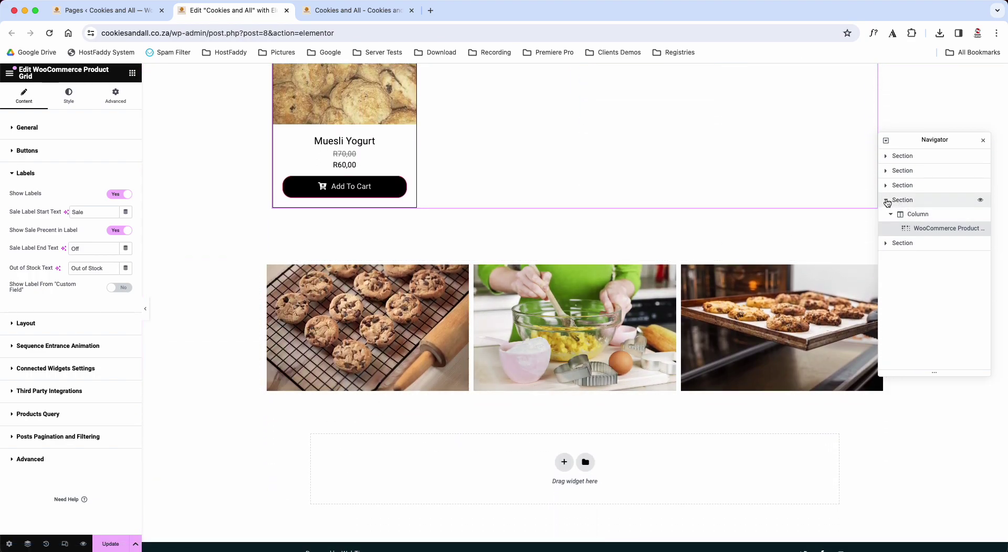
click(886, 201)
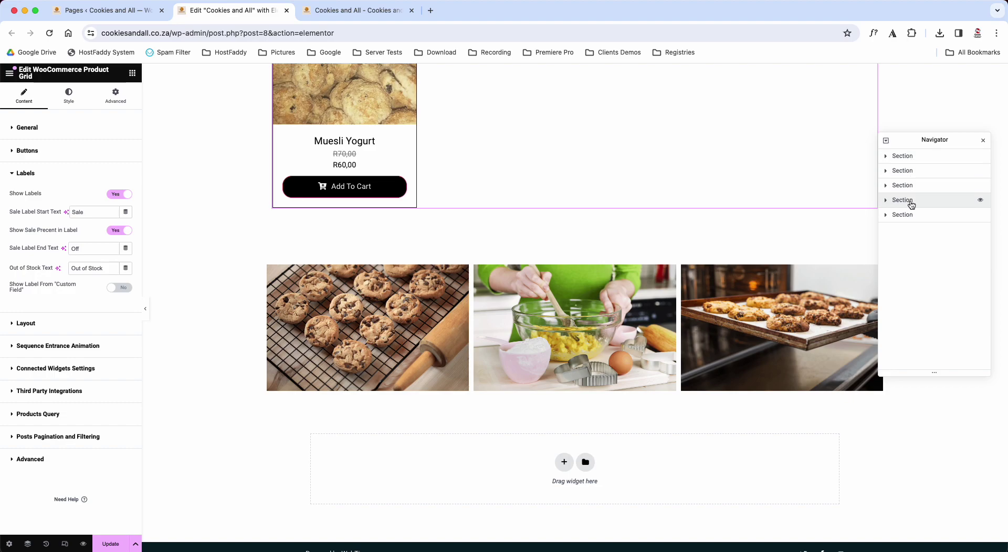
click(912, 218)
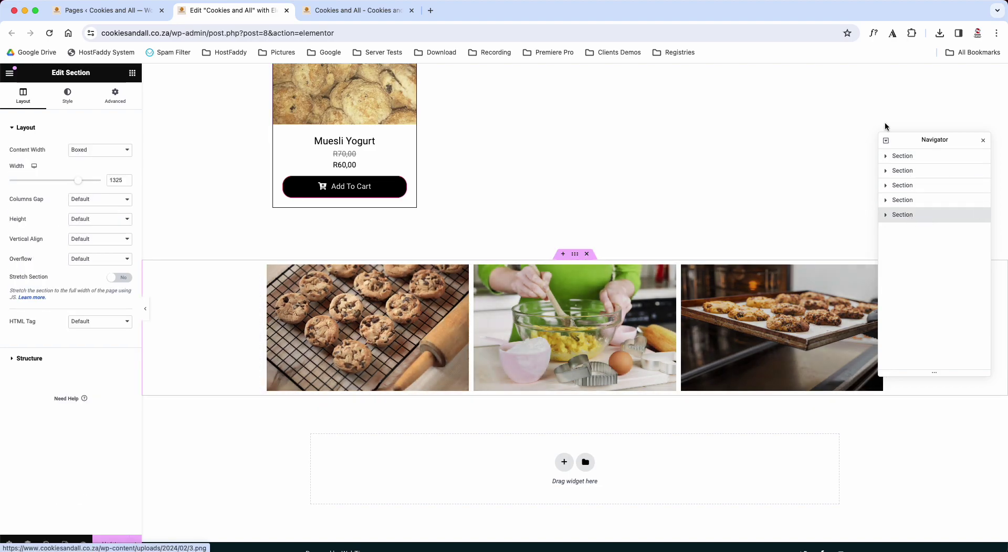
Dock the Navigator on the right and edit the Gallery widget (3 images, Justified, row height 200).
drag(906, 142, 992, 137)
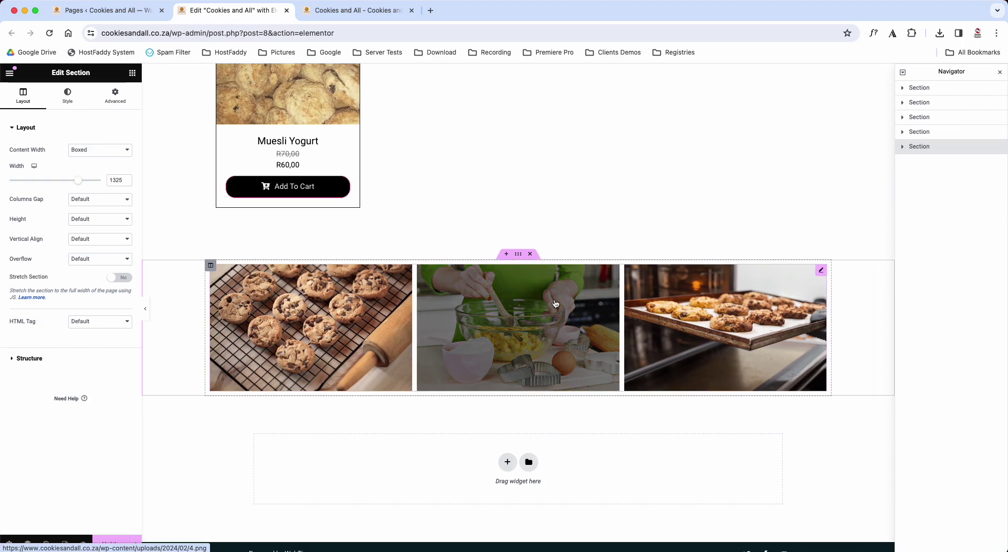
click(547, 314)
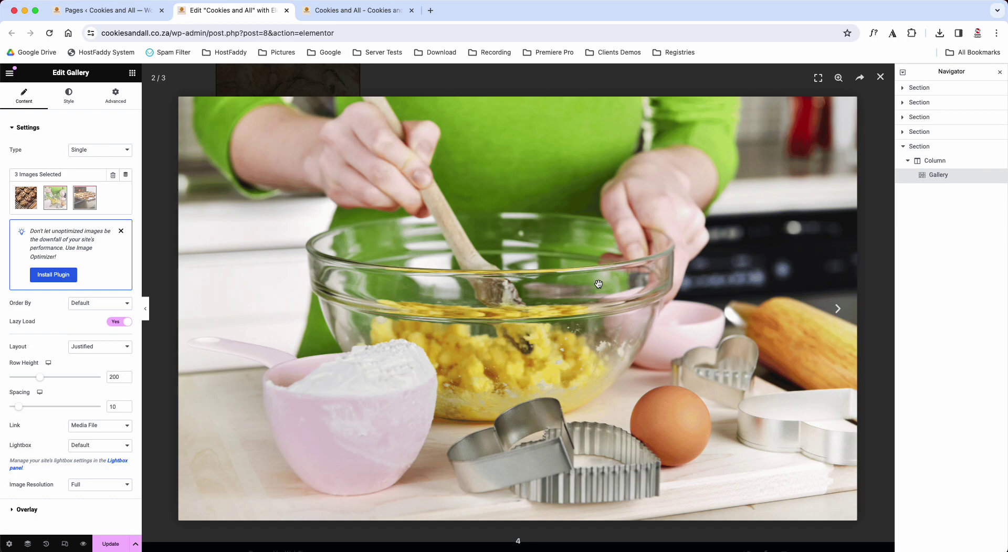
click(882, 79)
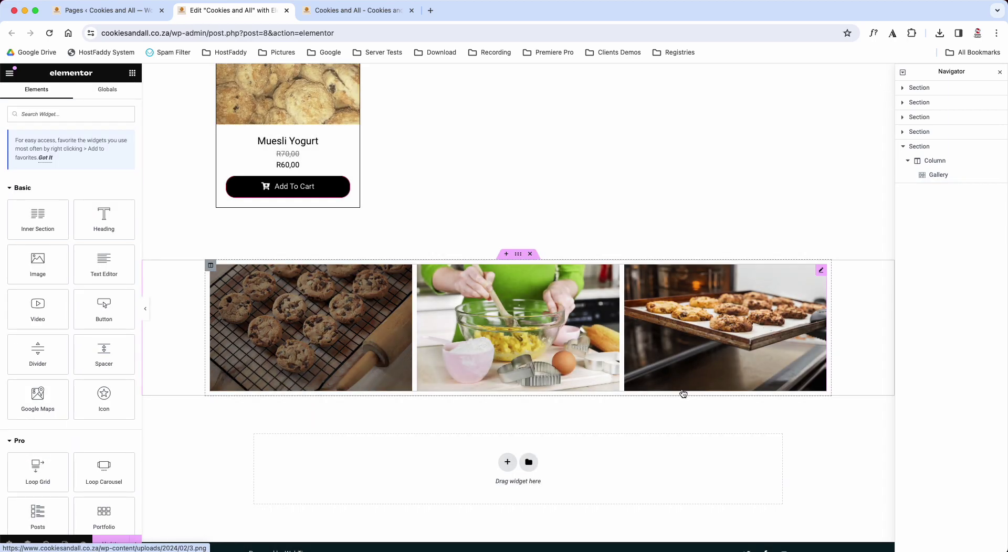
click(821, 272)
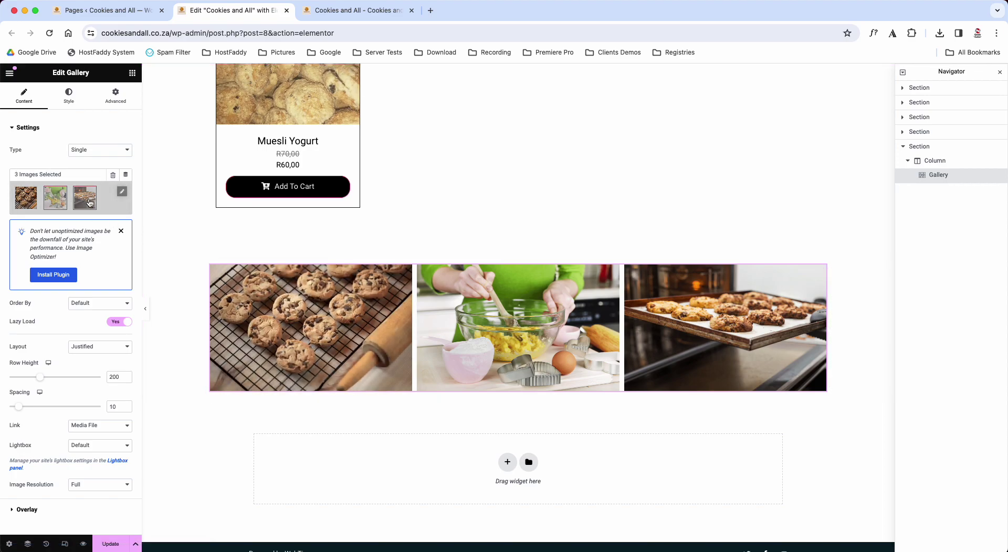
click(123, 194)
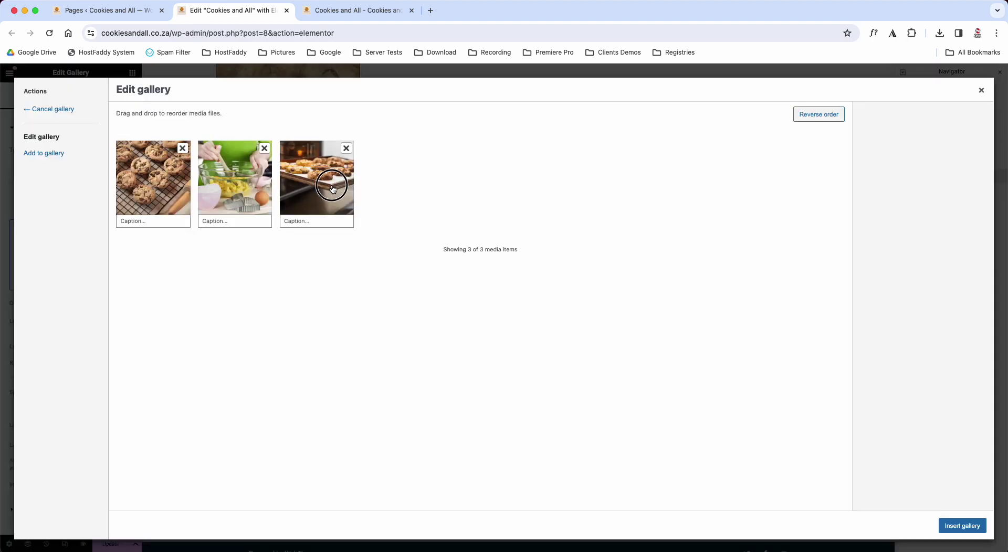
drag(164, 185, 336, 183)
click(43, 156)
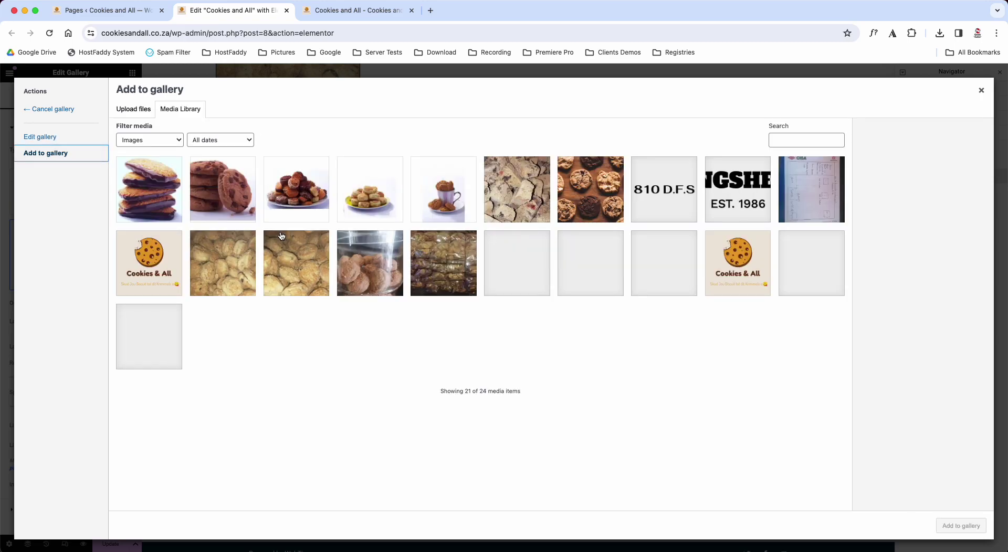
click(236, 197)
click(961, 526)
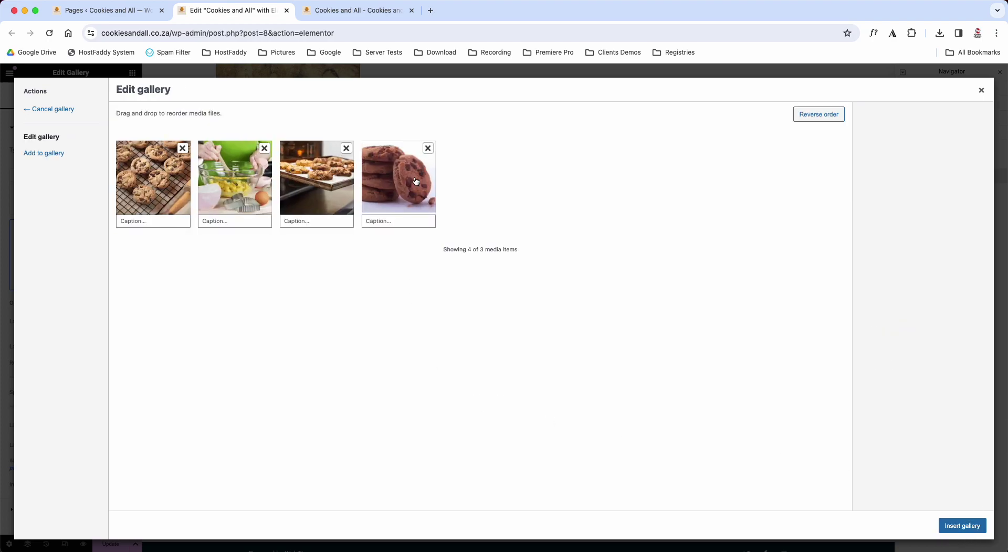
click(428, 149)
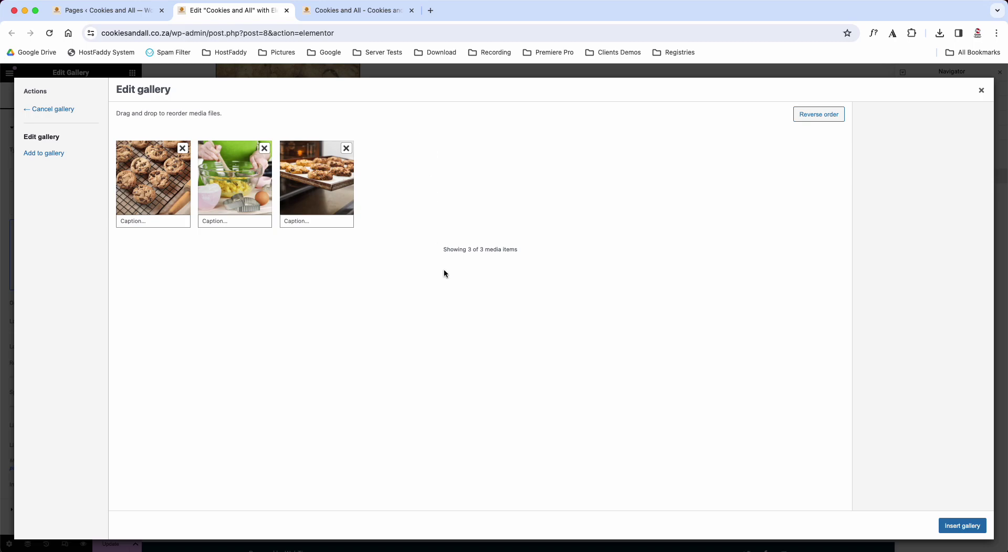
click(954, 528)
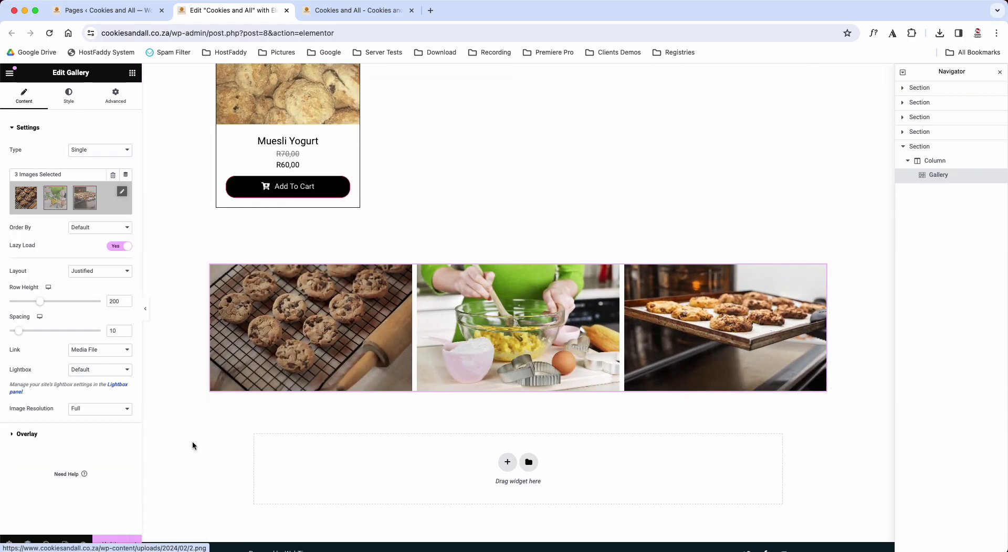
Scroll over the homepage canvas, then switch to the WordPress All Pages list tab.
scroll(192, 441, down, 1)
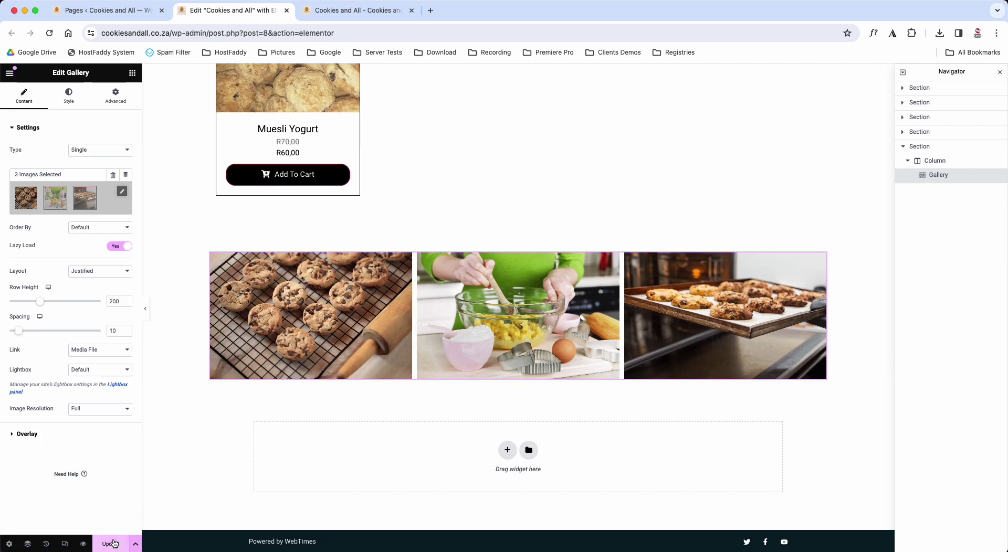
scroll(395, 281, up, 10)
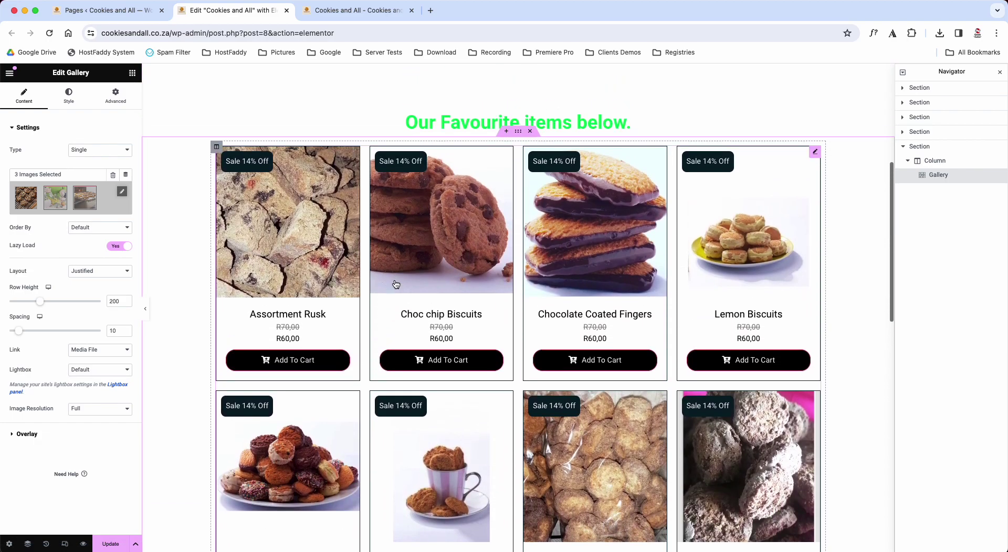
scroll(395, 284, up, 5)
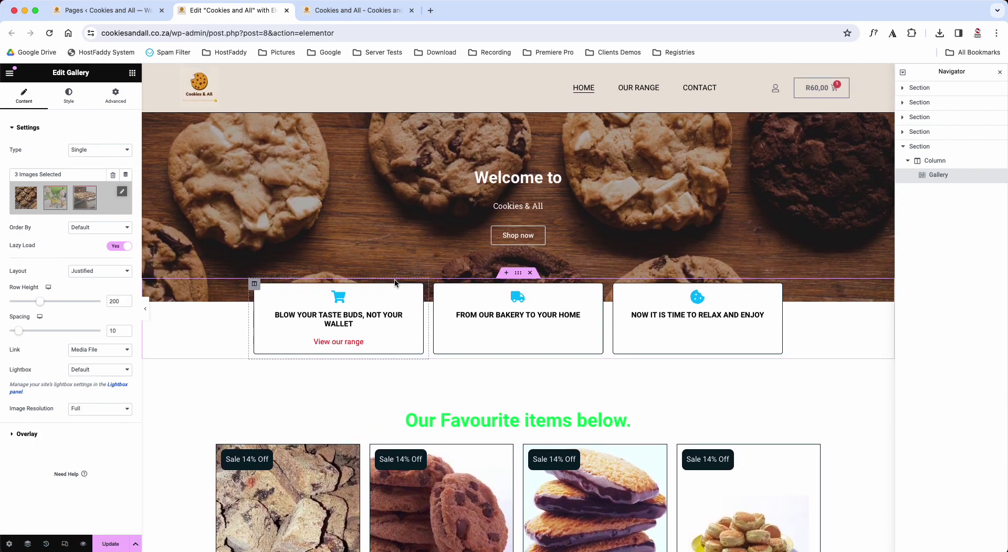
scroll(395, 284, down, 15)
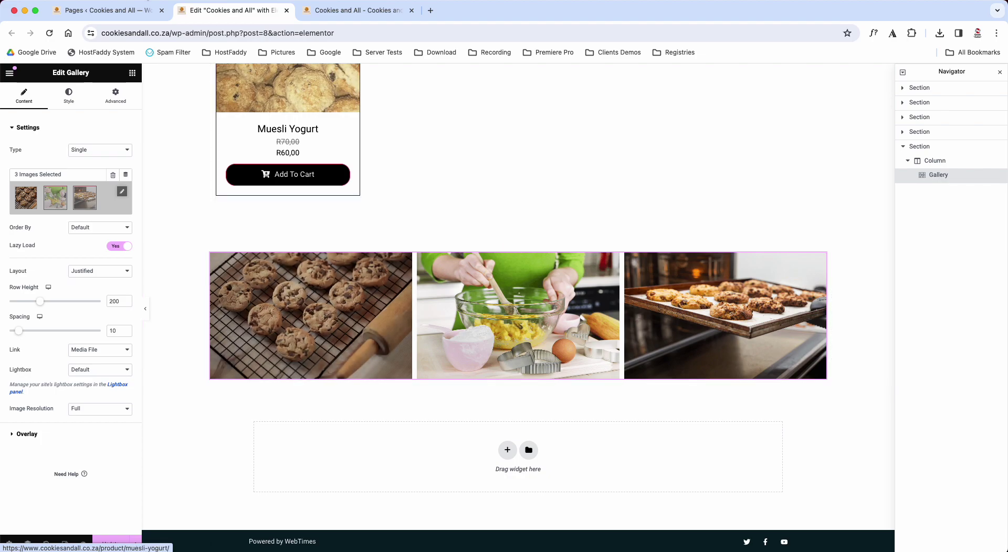
click(105, 10)
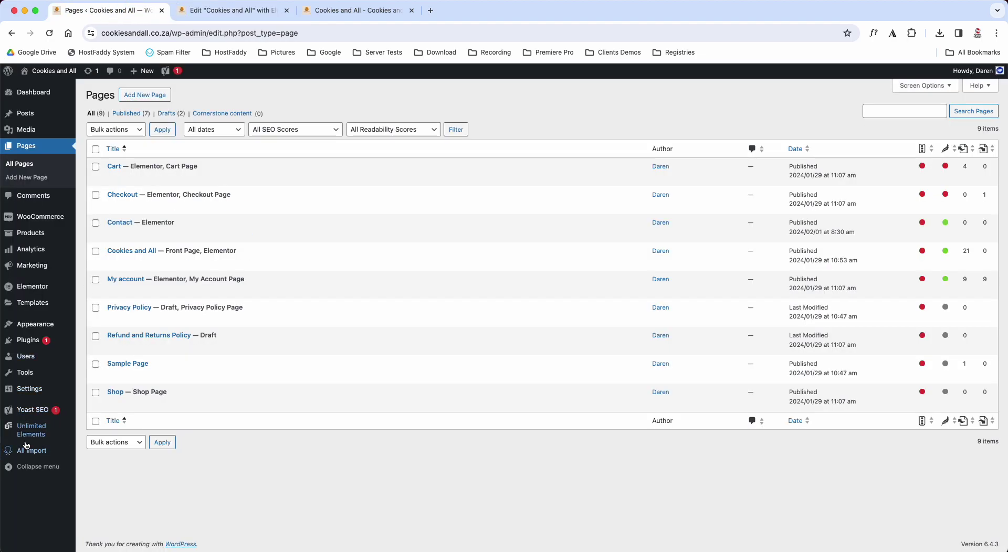
mouse_move(29, 438)
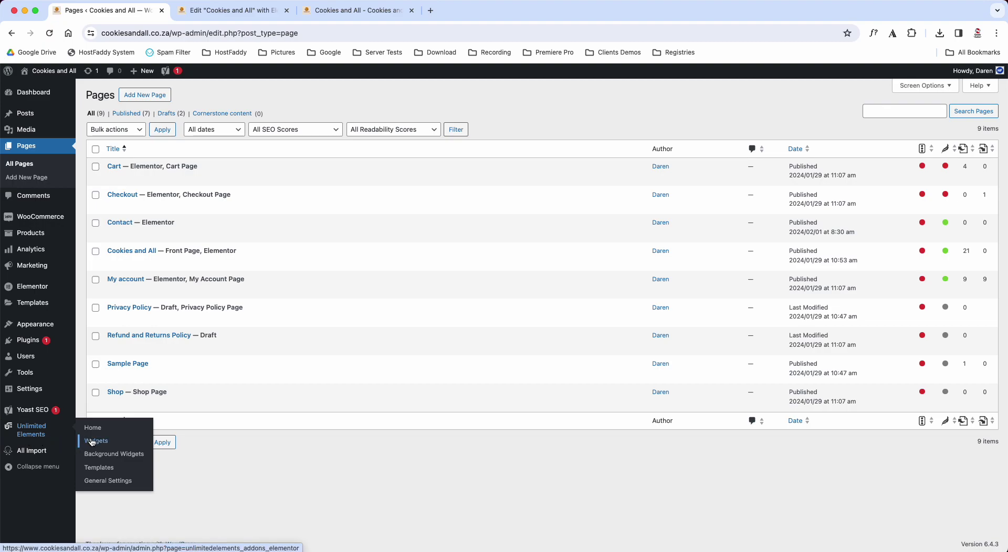
Return to the homepage editor and scroll the widget library down to the General widgets.
click(257, 11)
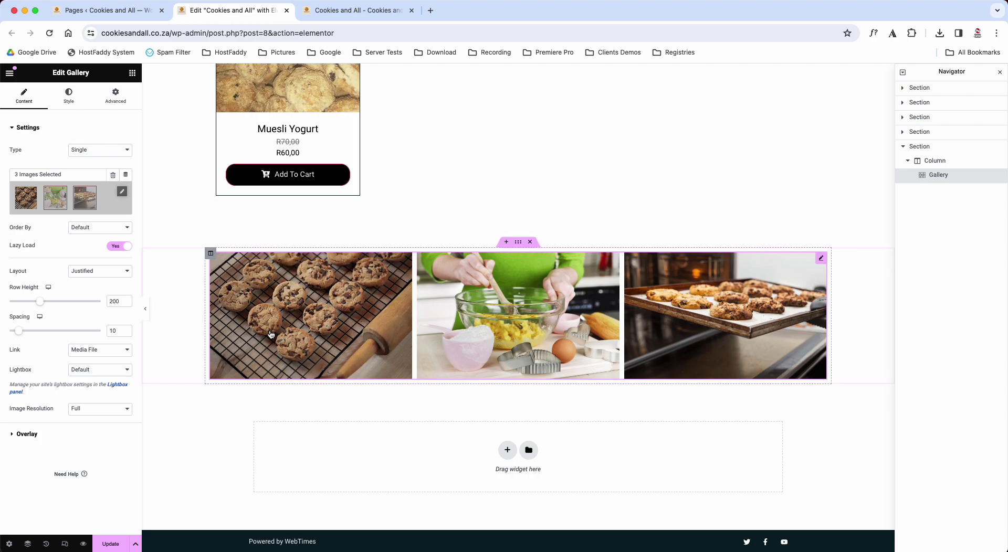
click(132, 73)
scroll(105, 421, down, 15)
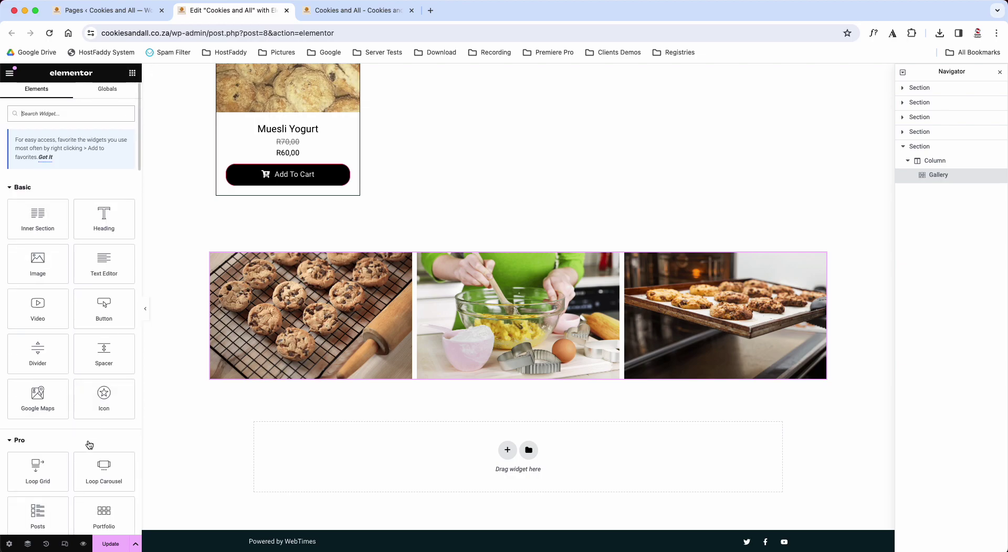
scroll(88, 445, down, 5)
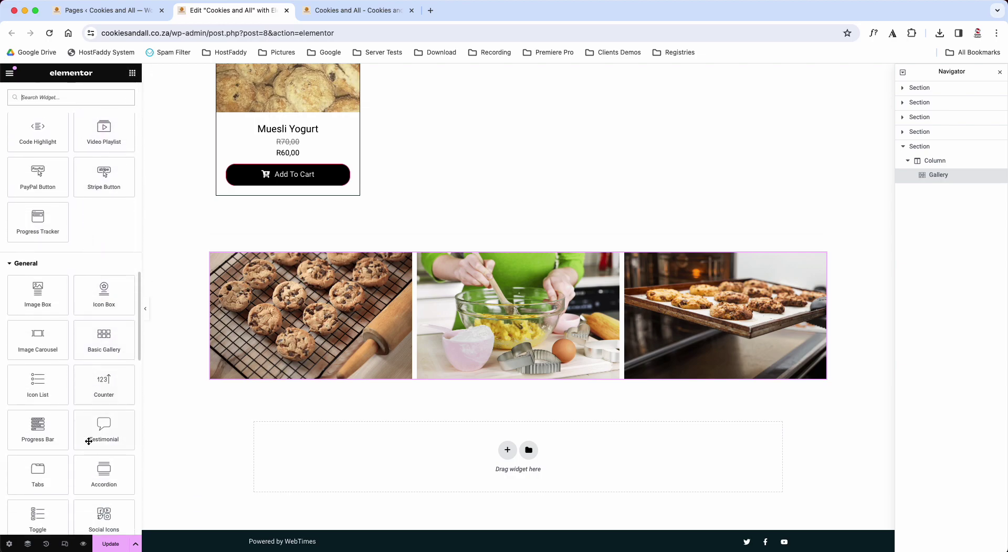
scroll(89, 441, down, 1)
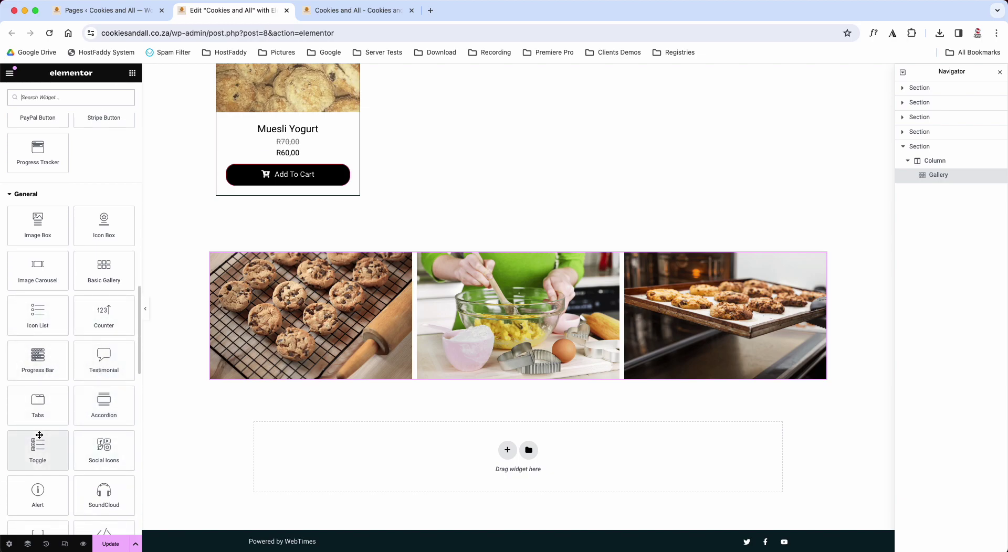
scroll(46, 459, down, 4)
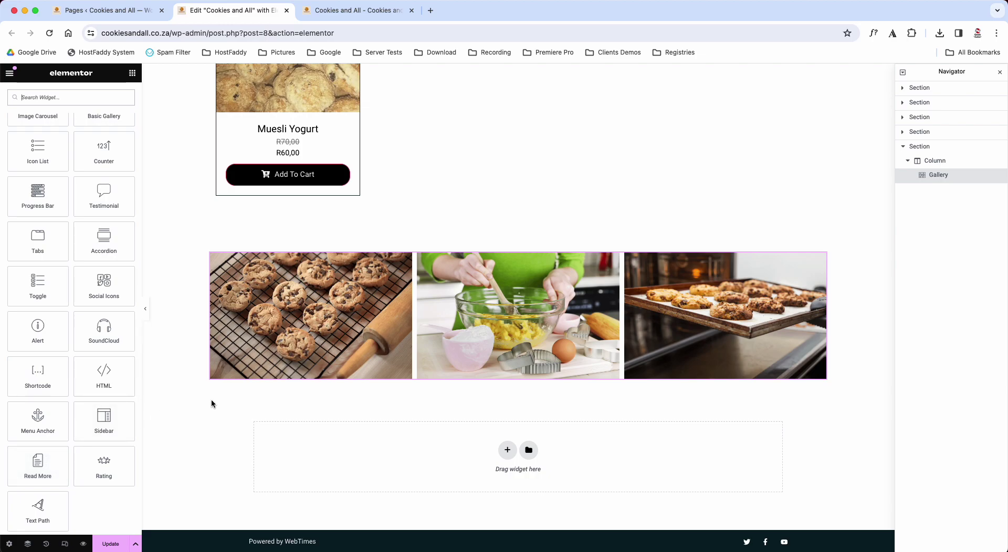
Add a single-column section directly under the three-photo gallery.
click(508, 451)
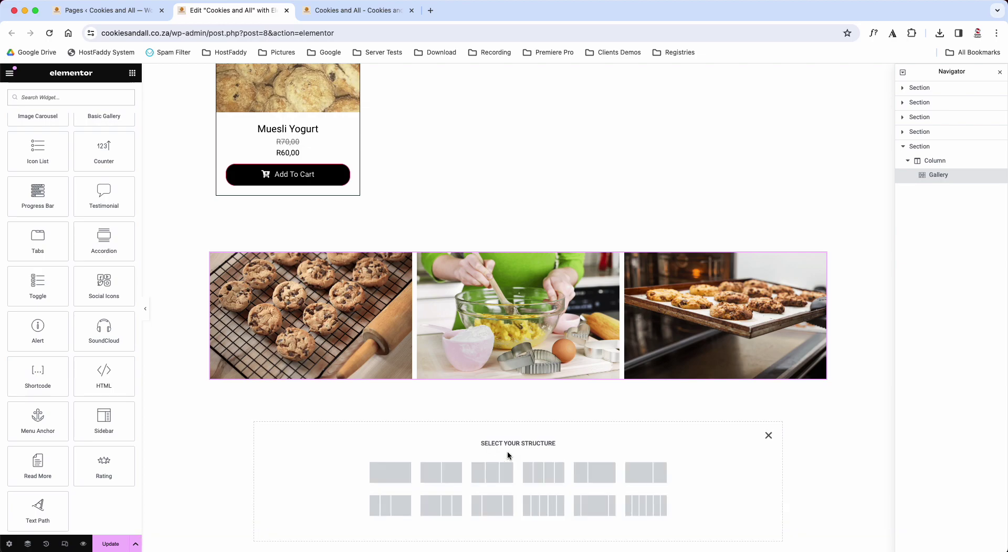
scroll(378, 479, down, 2)
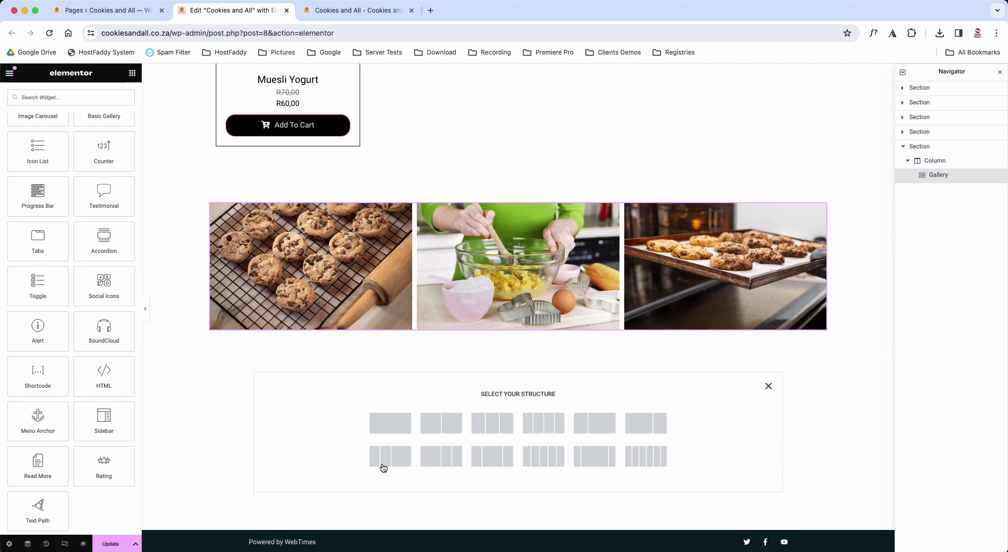
click(392, 424)
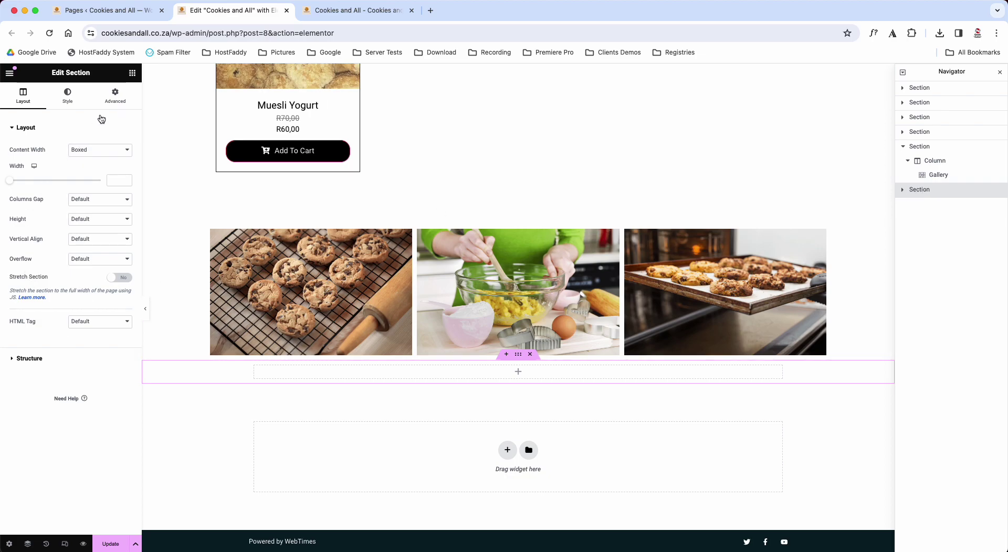
Search the widgets for 'test' and drop a Testimonial Box into the new empty section.
click(132, 73)
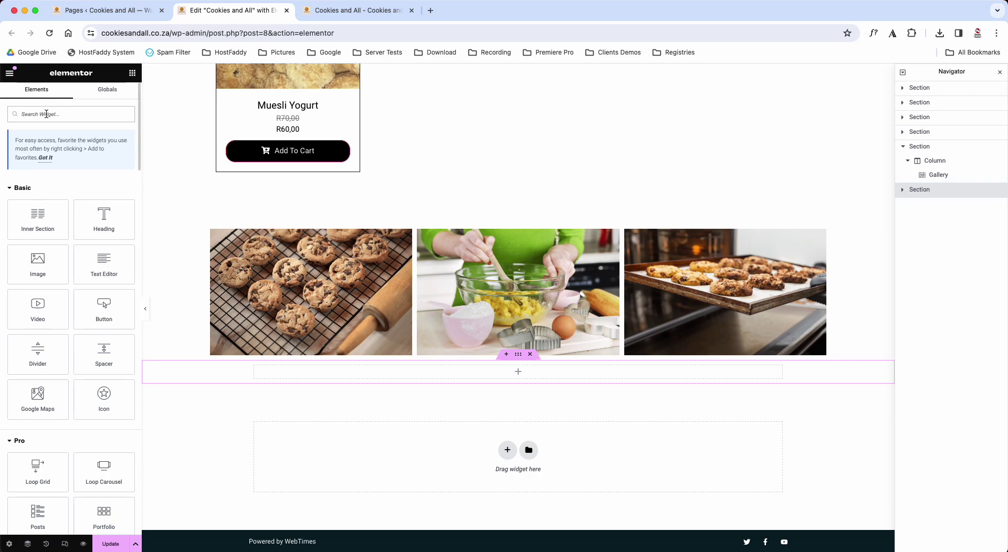
text(test)
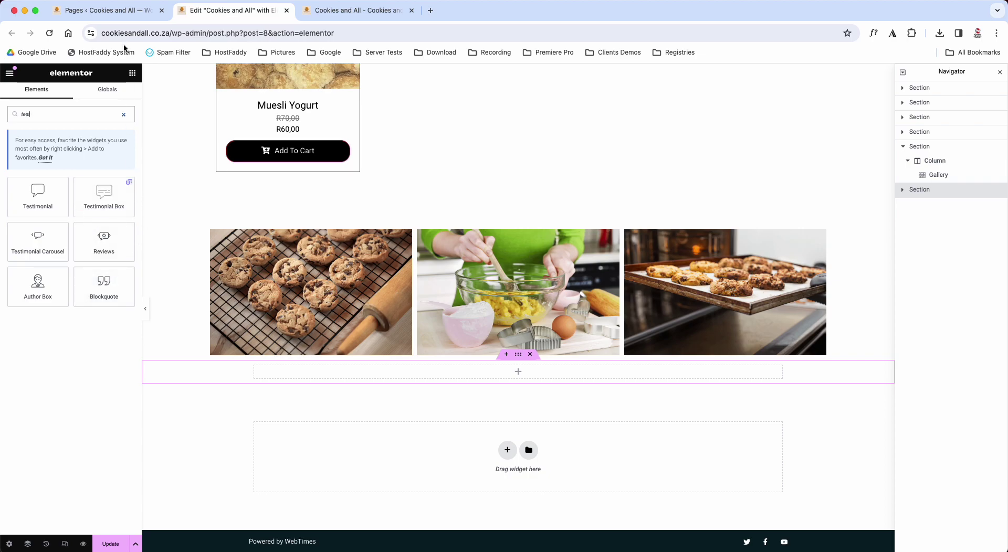
click(127, 11)
mouse_move(35, 437)
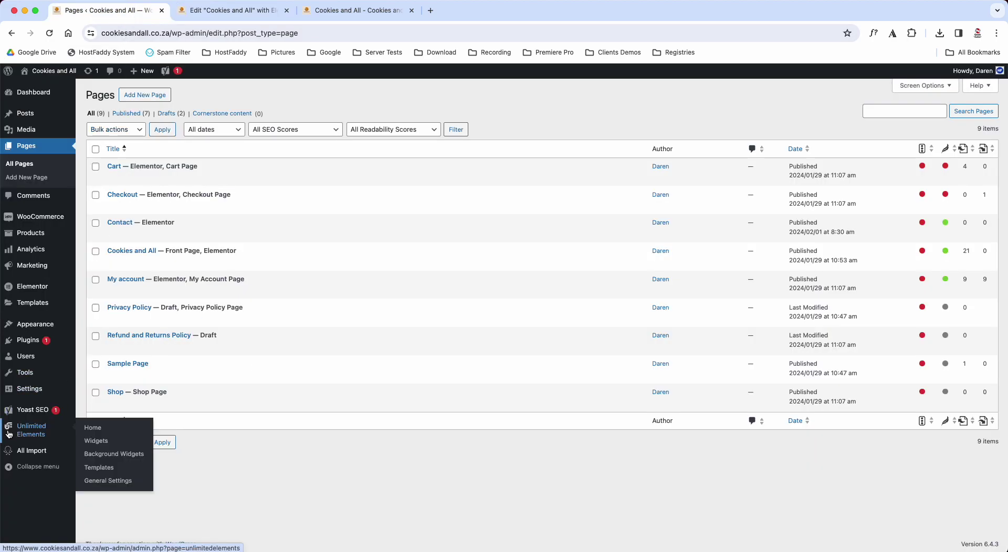
click(231, 10)
drag(102, 196, 521, 365)
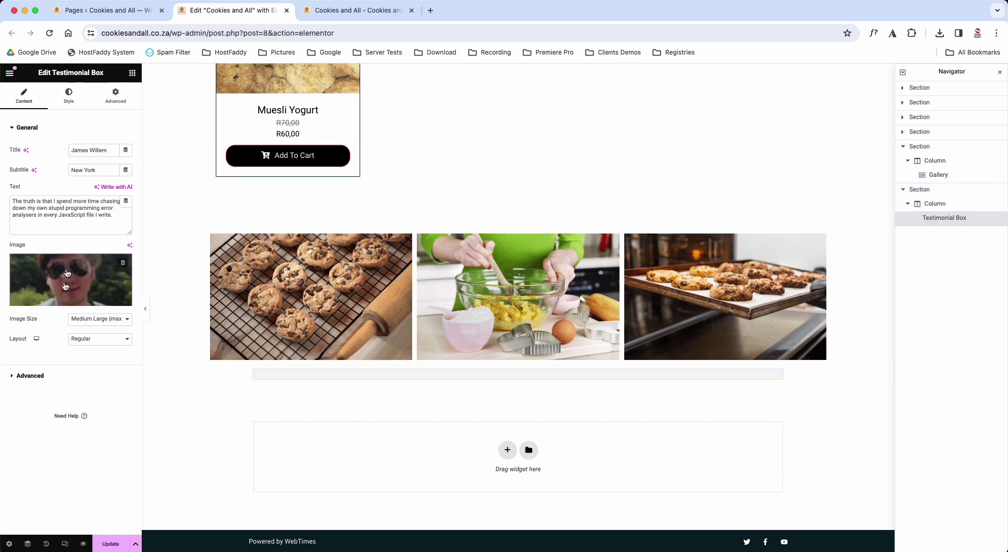
mouse_move(63, 284)
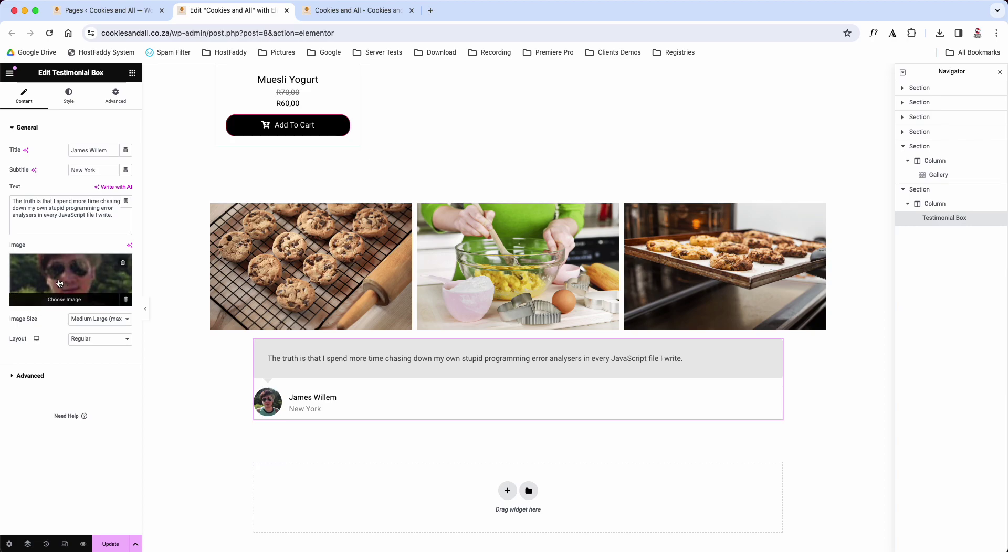
Swap the testimonial image for a cookie photo and change the quote to 'these are the best'.
click(59, 283)
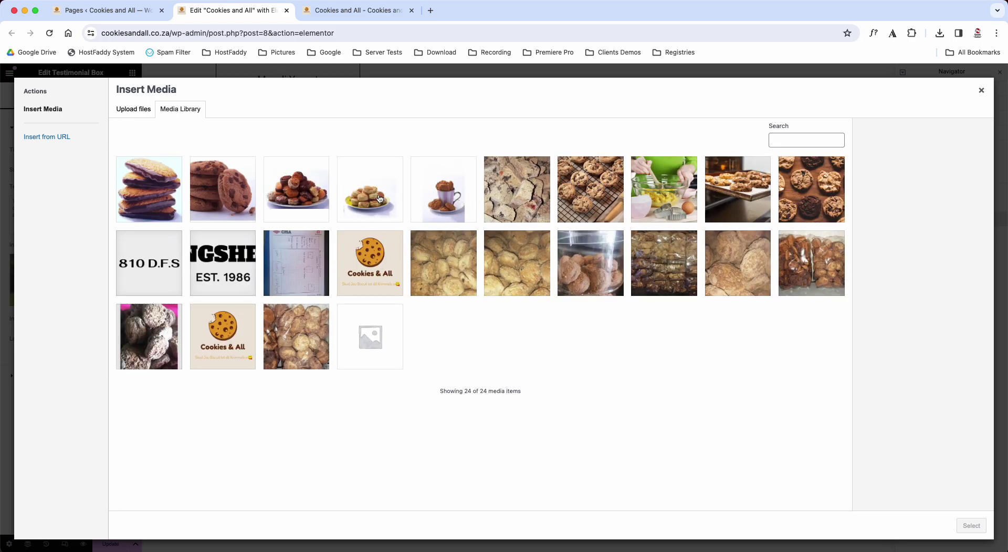
click(387, 198)
click(971, 526)
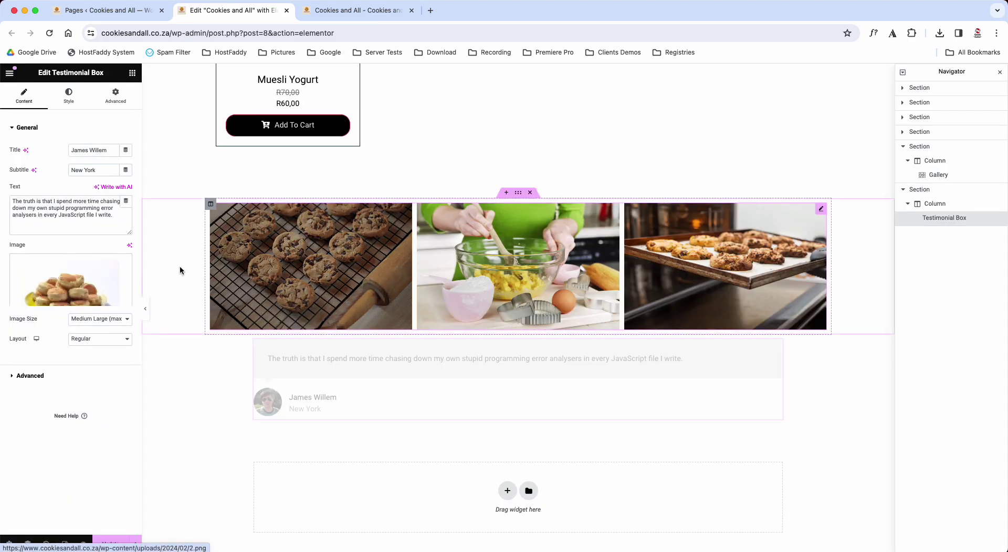
click(71, 215)
key(cmd+a)
text(t)
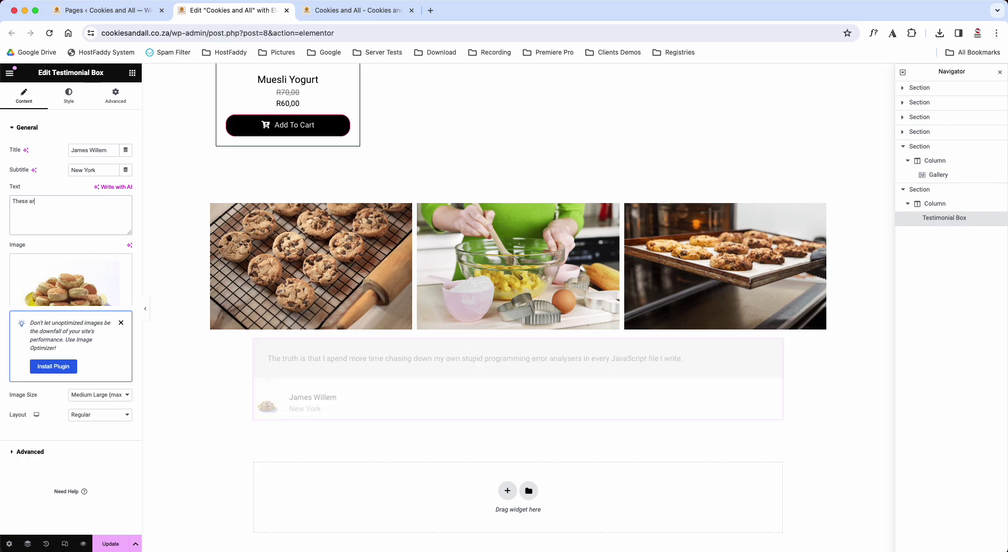
text(hese are the best)
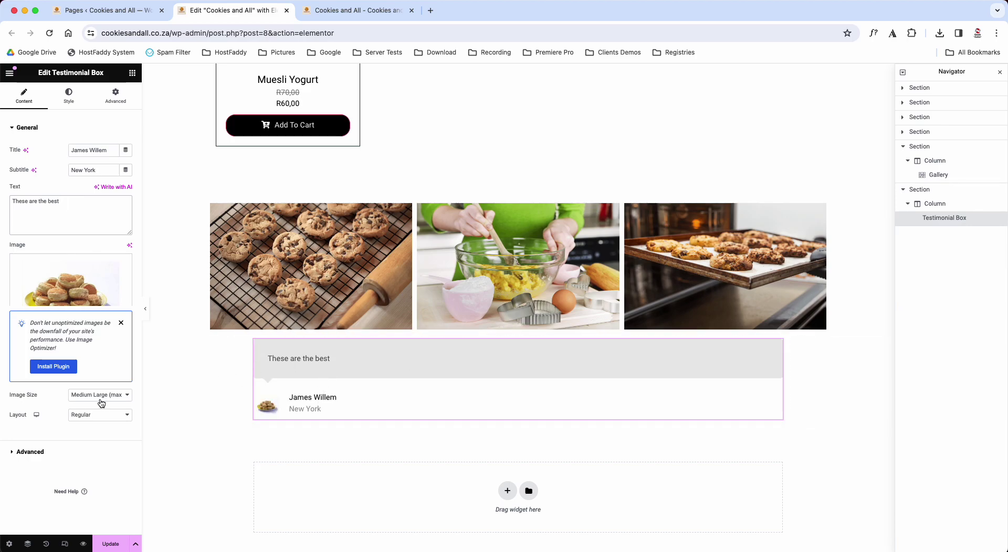
Keep the Regular layout and credit the quote to Cookies & All, South Africa.
click(97, 416)
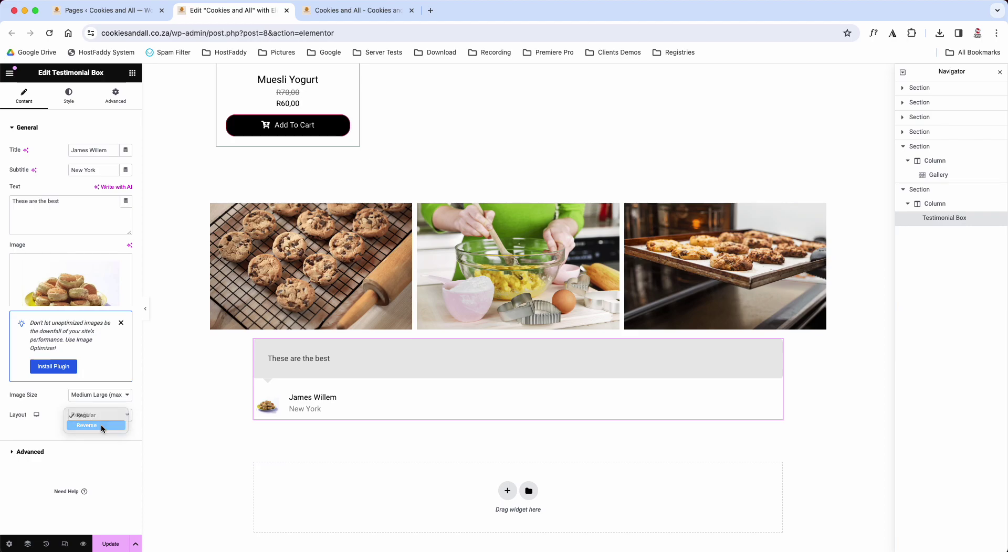
click(98, 426)
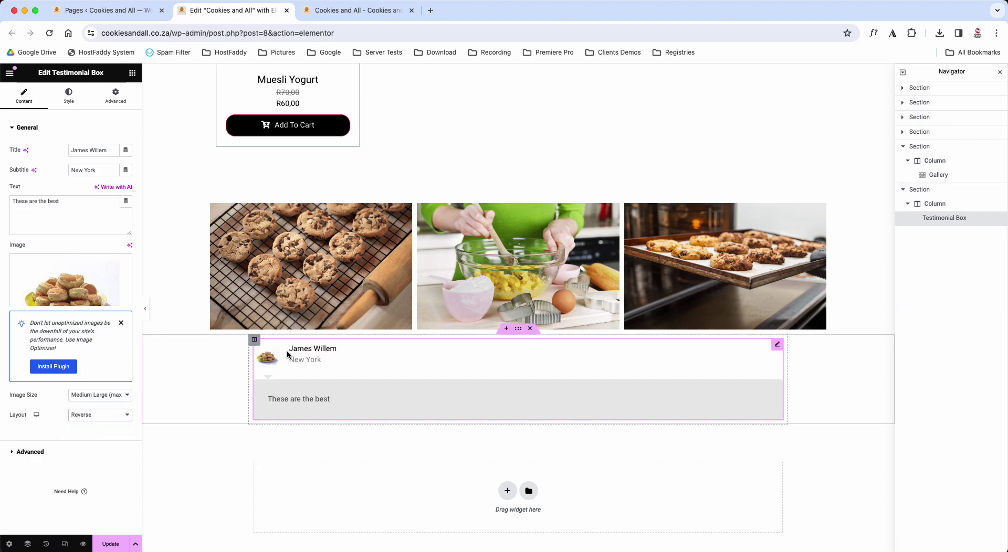
click(97, 416)
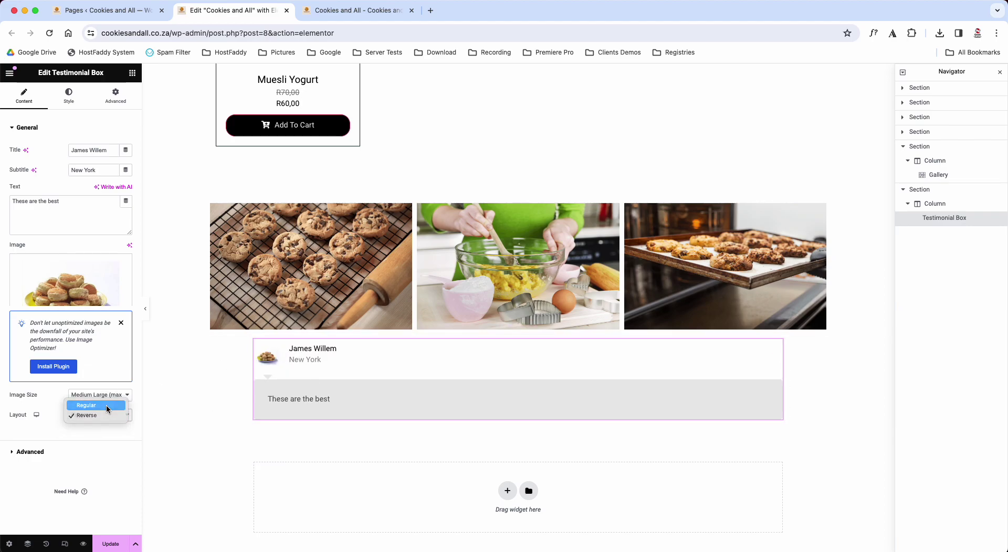
click(87, 404)
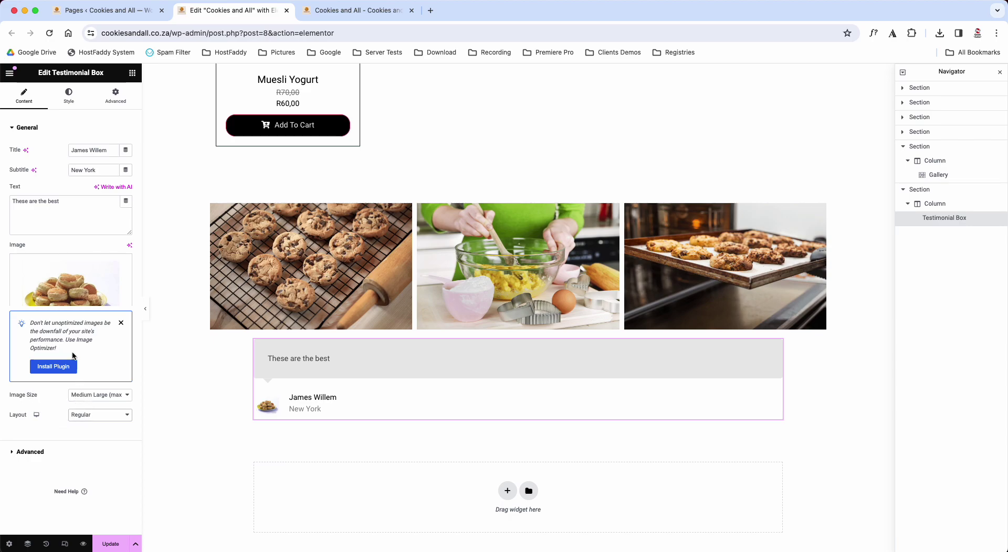
drag(108, 150, 58, 152)
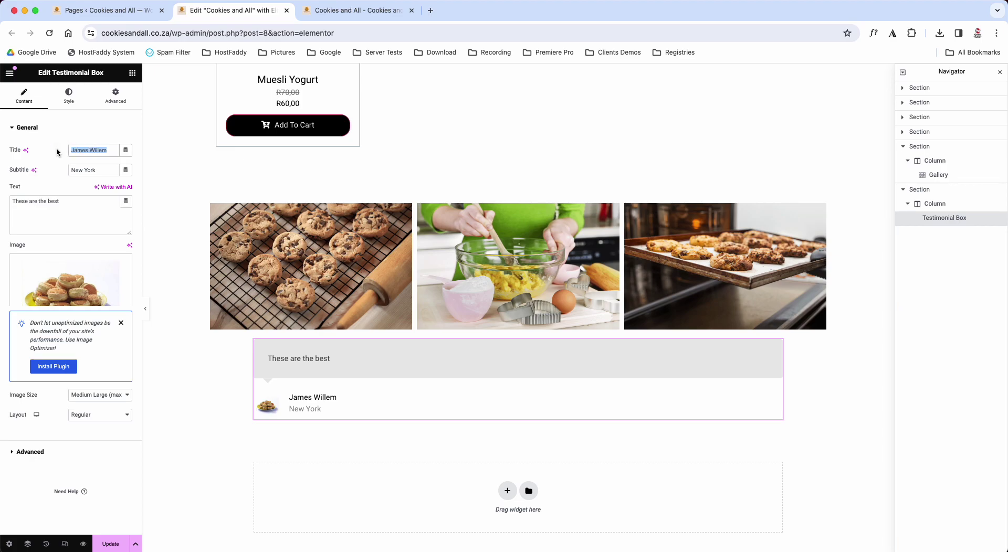
text(Cookies a)
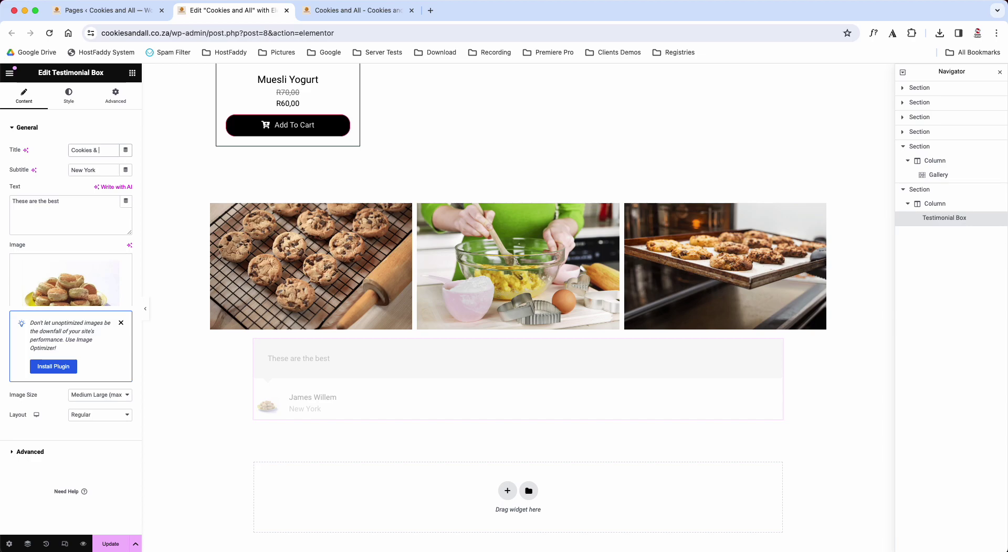
key(Tab)
text(South Afr)
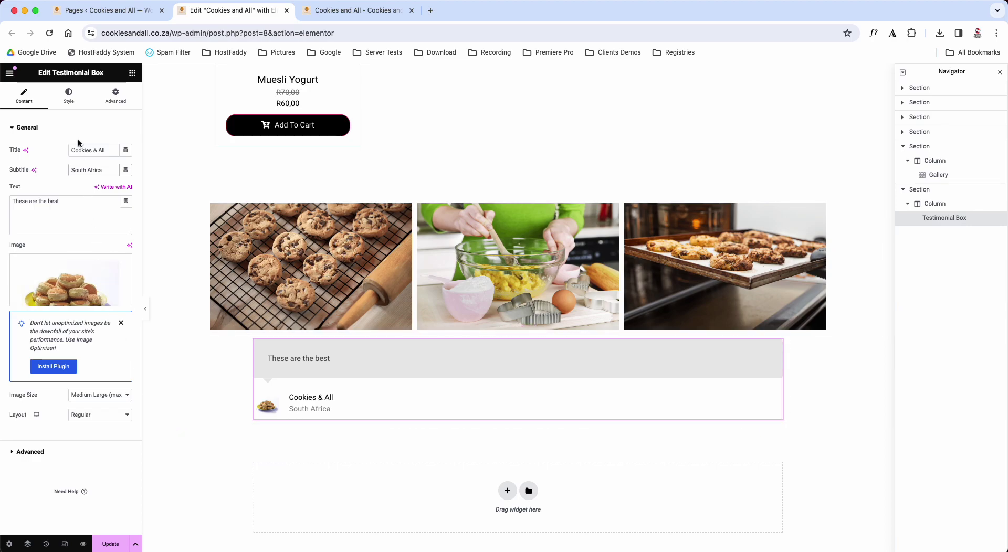
On the Style tab, give the testimonial box a bright red background colour.
click(71, 100)
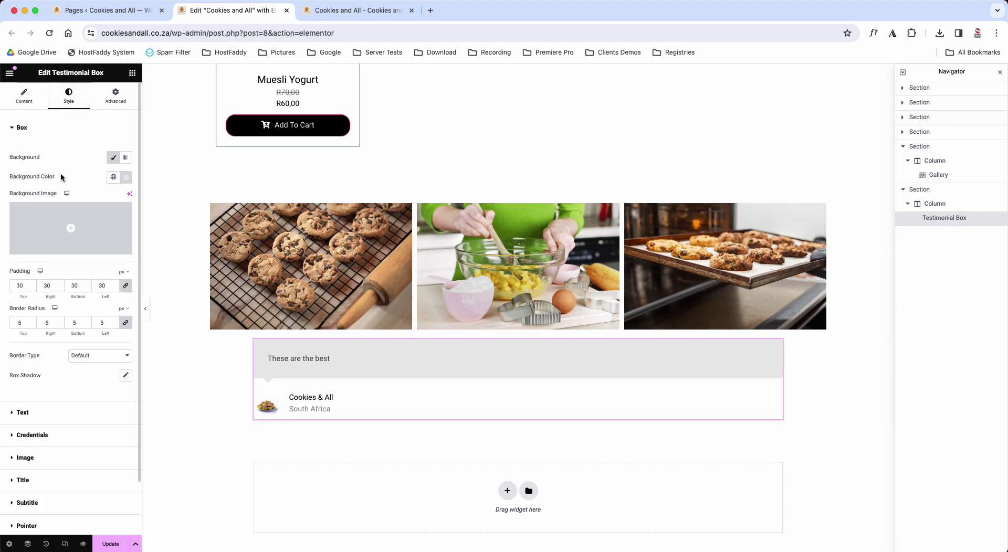
click(126, 177)
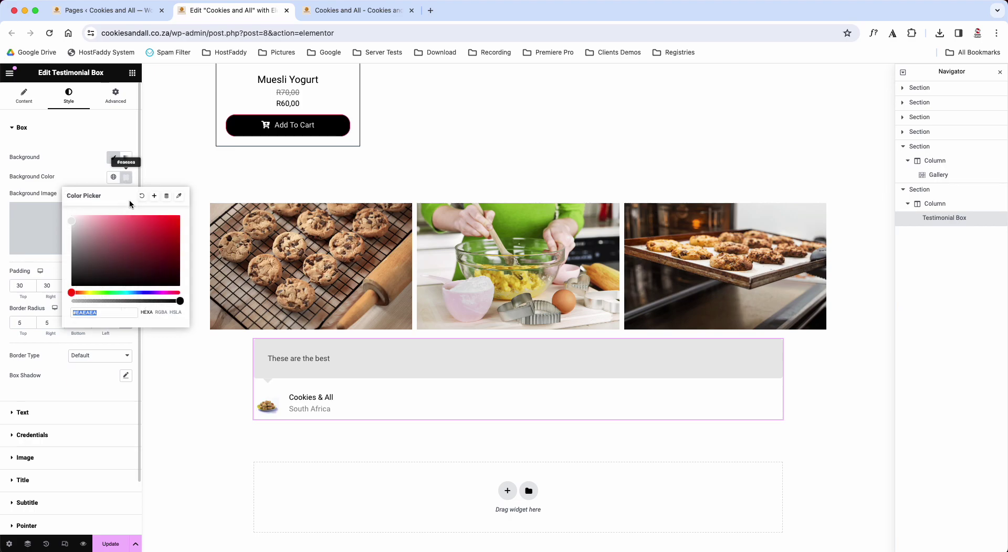
click(151, 242)
drag(151, 242, 180, 216)
click(78, 173)
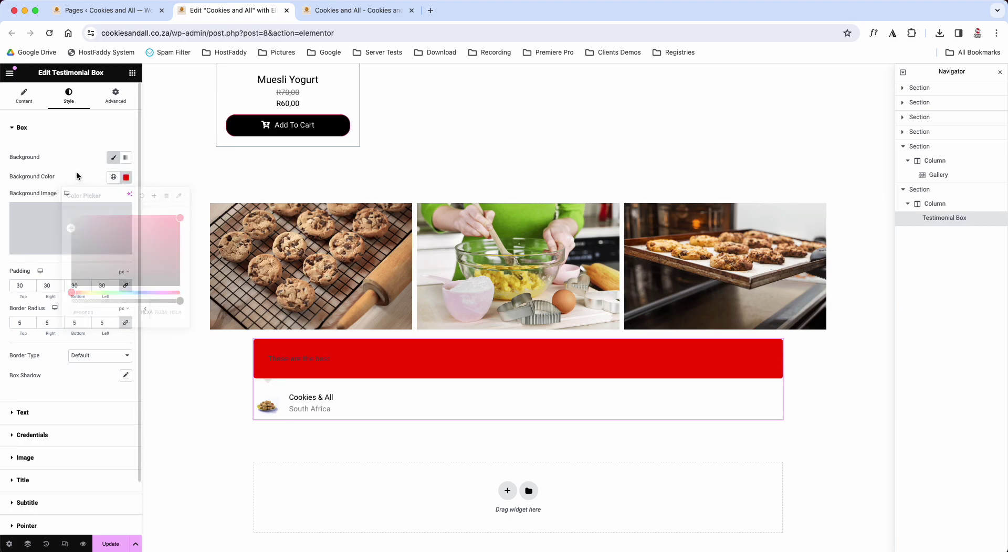
Set the quote text colour to white (#FFFFFF).
scroll(65, 331, down, 3)
click(32, 356)
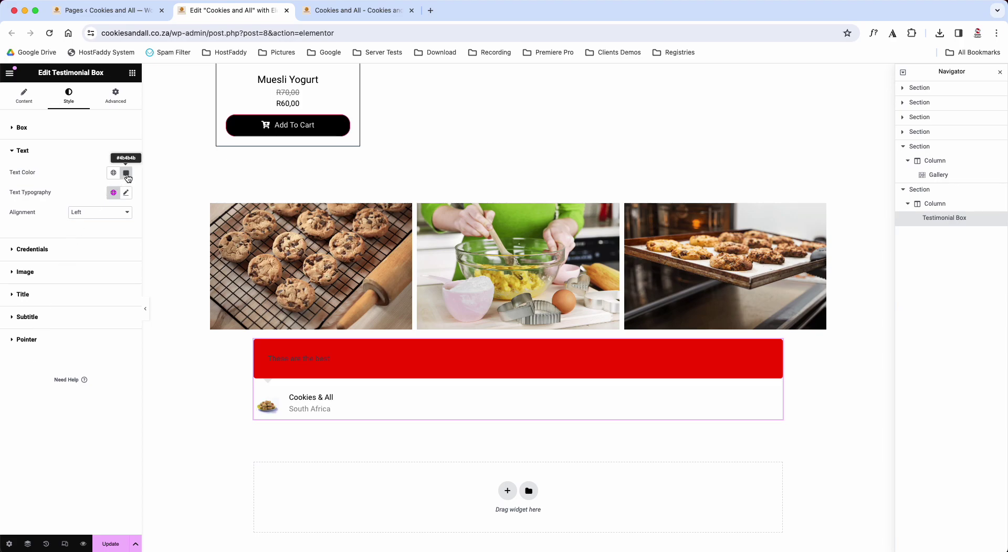
click(127, 173)
drag(109, 237, 50, 199)
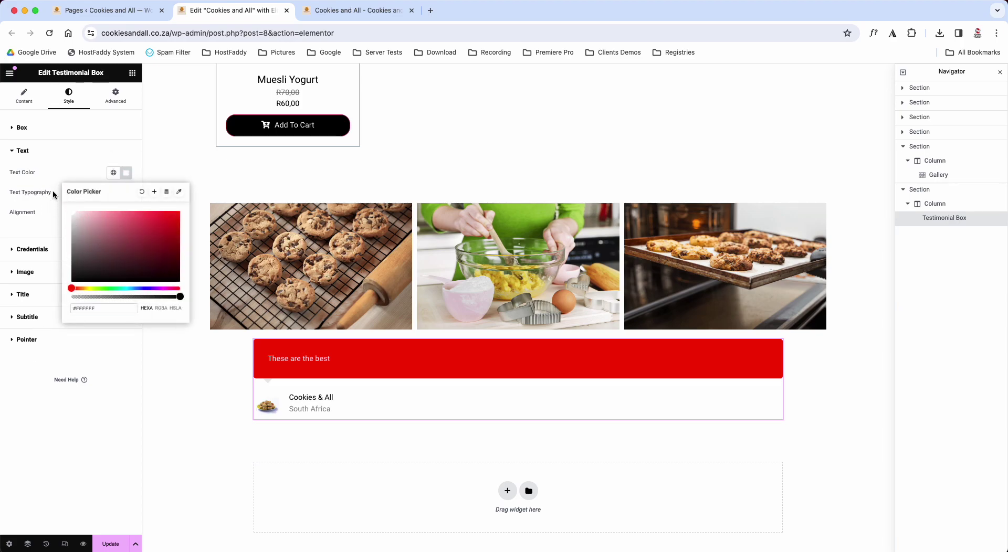
click(66, 155)
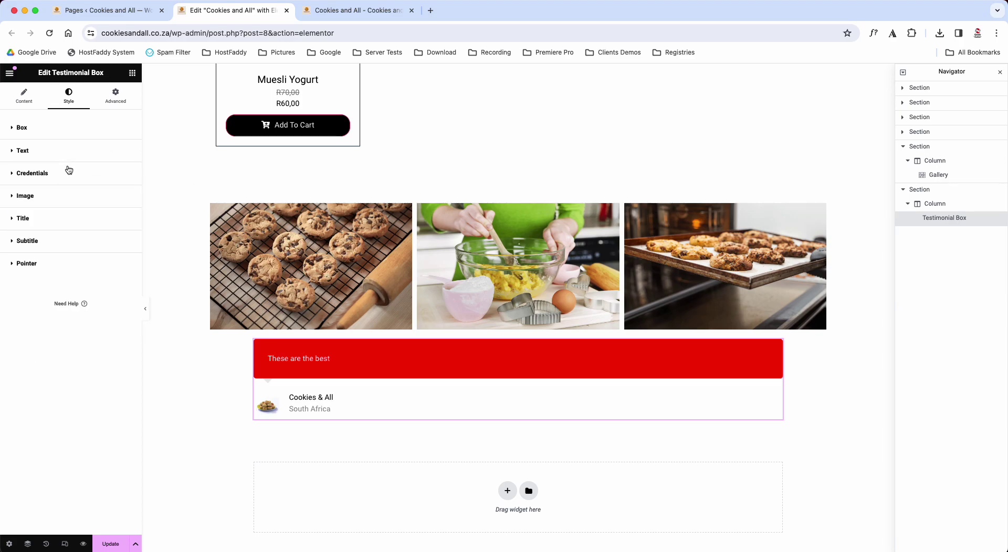
click(38, 200)
Increase the image spacing and size, and colour the Cookies & All title red.
drag(23, 229, 91, 258)
drag(65, 289, 95, 290)
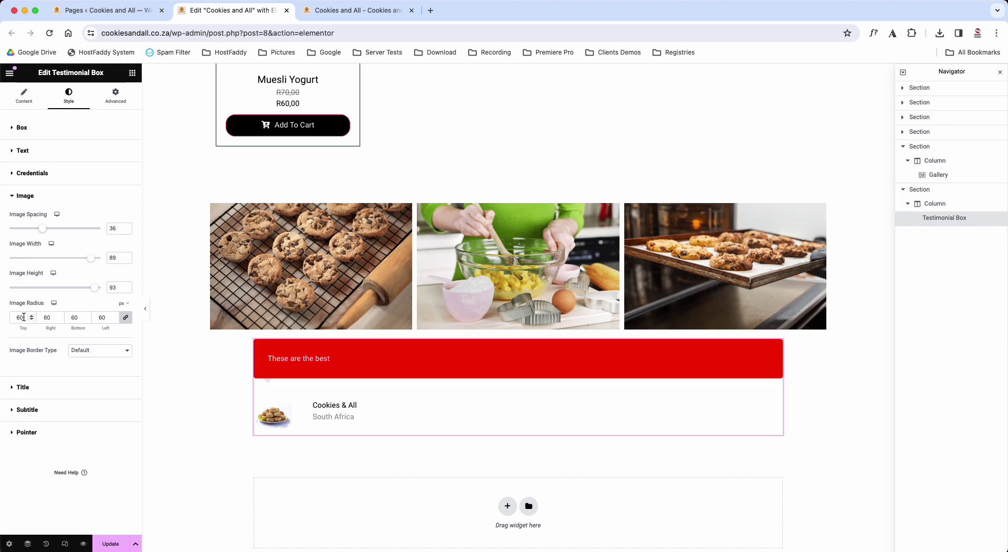
click(34, 389)
click(126, 250)
drag(105, 310, 157, 304)
click(30, 437)
Colour the South Africa subtitle black.
click(31, 346)
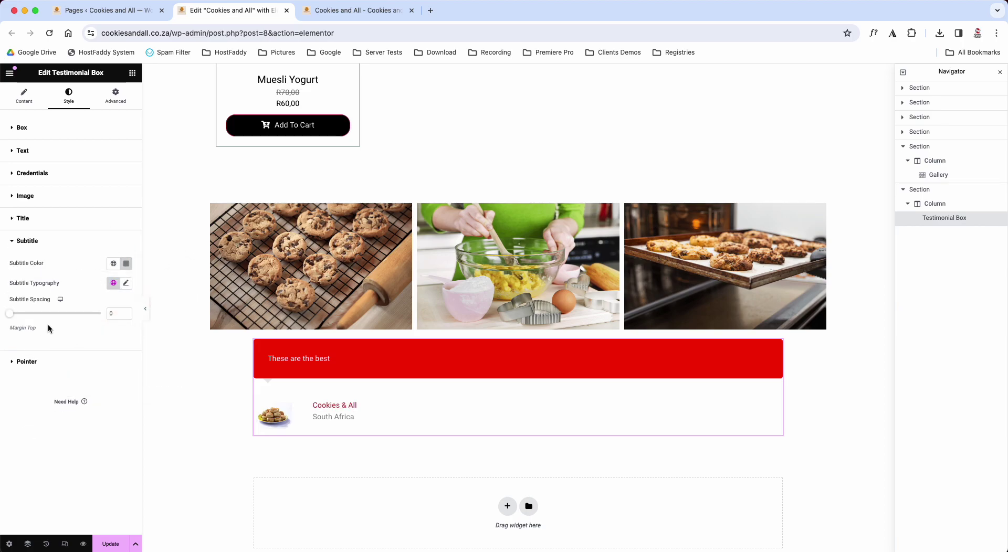
click(126, 263)
click(155, 320)
drag(155, 320, 75, 446)
click(61, 446)
click(26, 362)
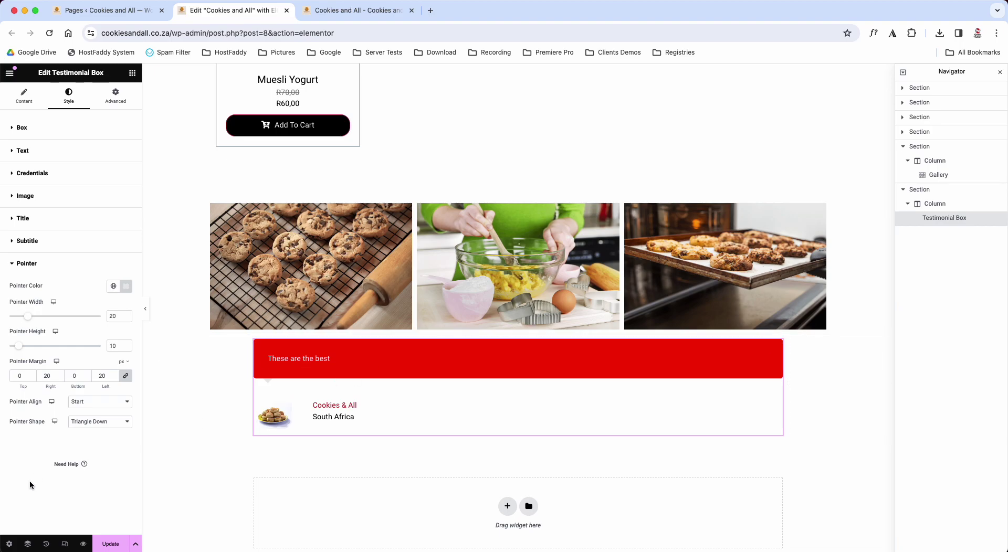
click(25, 96)
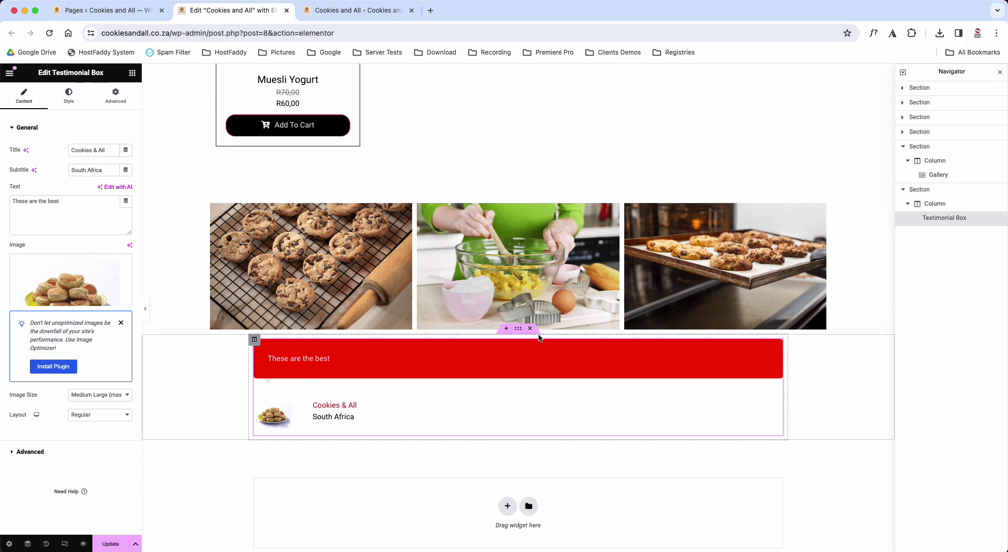
Delete the testimonial section, leaving the cookie gallery as the last section.
click(529, 328)
scroll(446, 306, up, 10)
scroll(446, 305, up, 9)
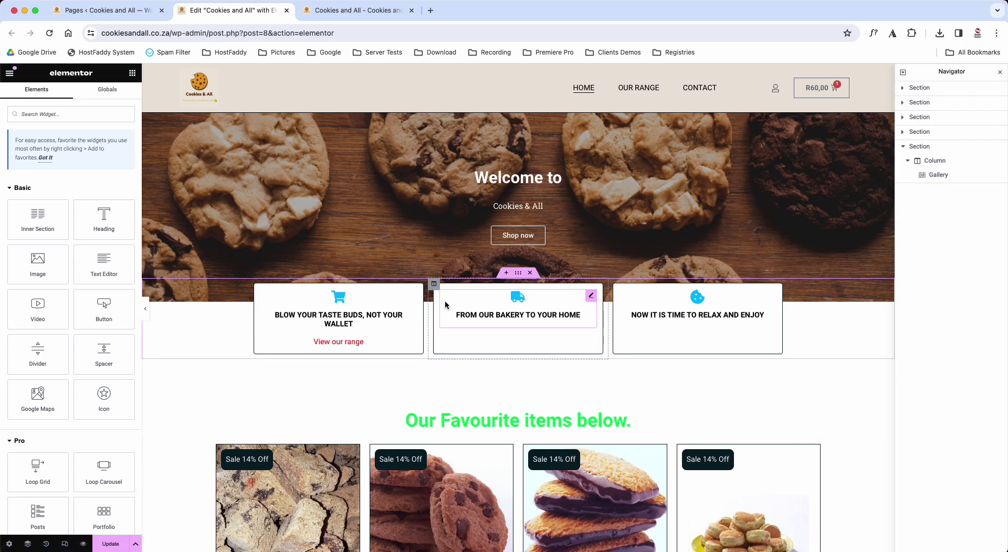